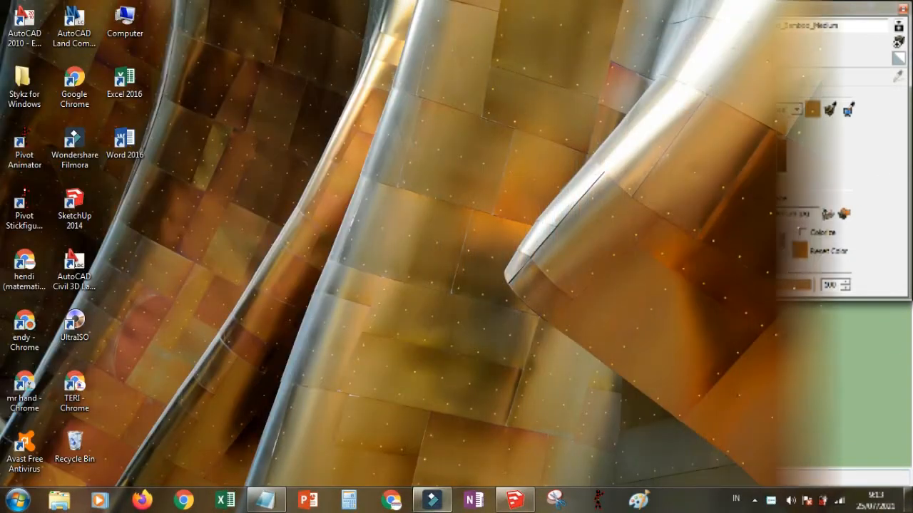
Step: Switch to SketchUp and set the model's length units to decimal centimetres with no decimal places
click(512, 501)
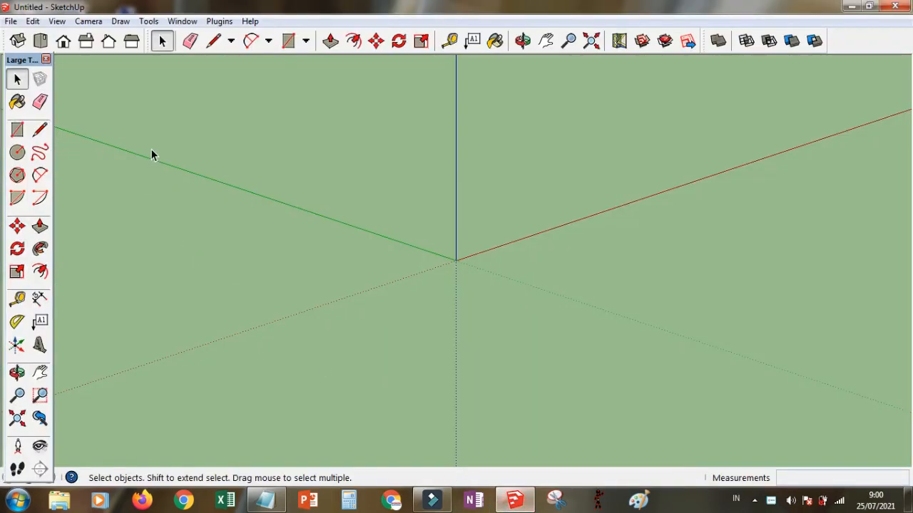
click(182, 20)
click(192, 35)
click(314, 202)
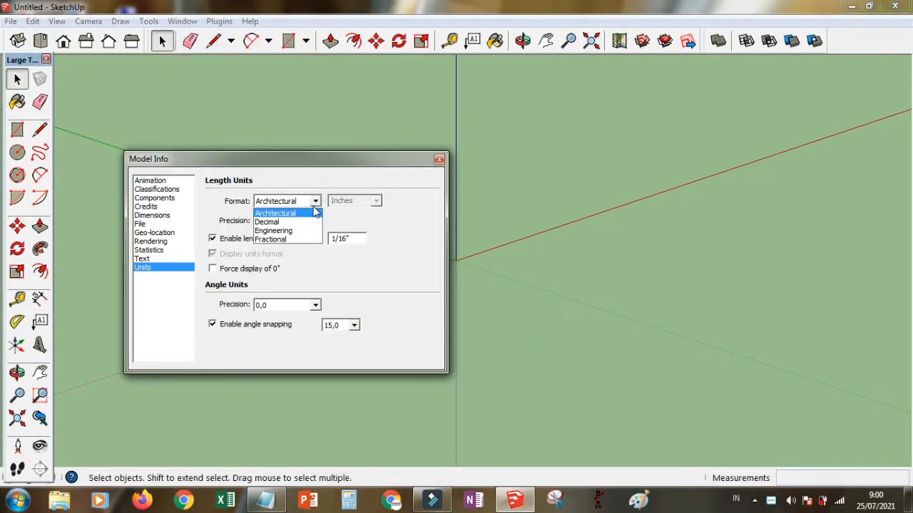
click(285, 221)
click(376, 201)
click(356, 243)
click(315, 221)
click(271, 229)
click(439, 160)
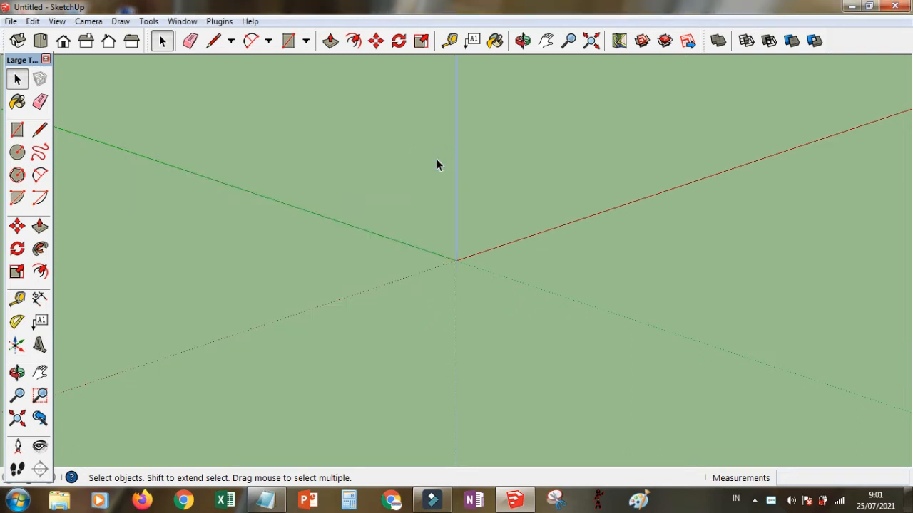
Step: Draw a 6 by 2 cm rectangle on the ground plane, starting at the origin in top view
click(17, 130)
click(40, 41)
click(457, 260)
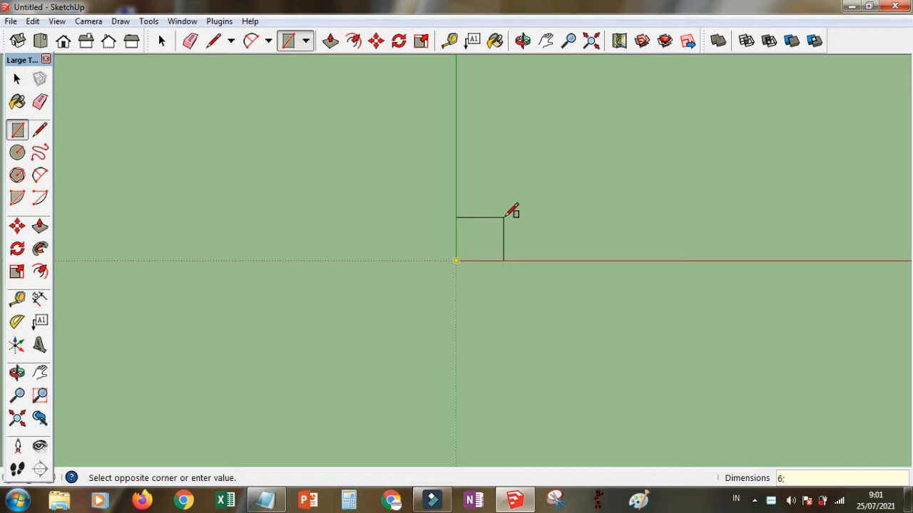
click(590, 43)
click(568, 41)
drag(520, 124, 510, 281)
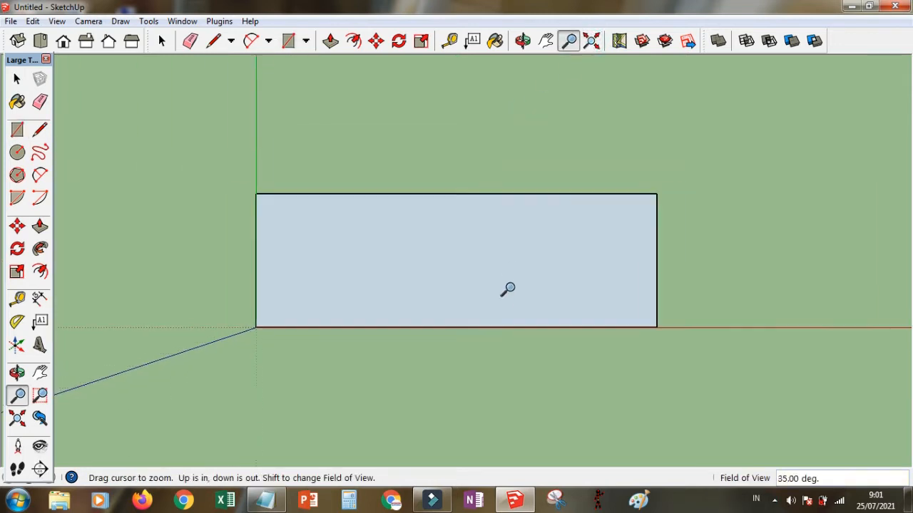
Step: Extrude the rectangle 102 cm upwards with Push/Pull to form a tall board
click(17, 40)
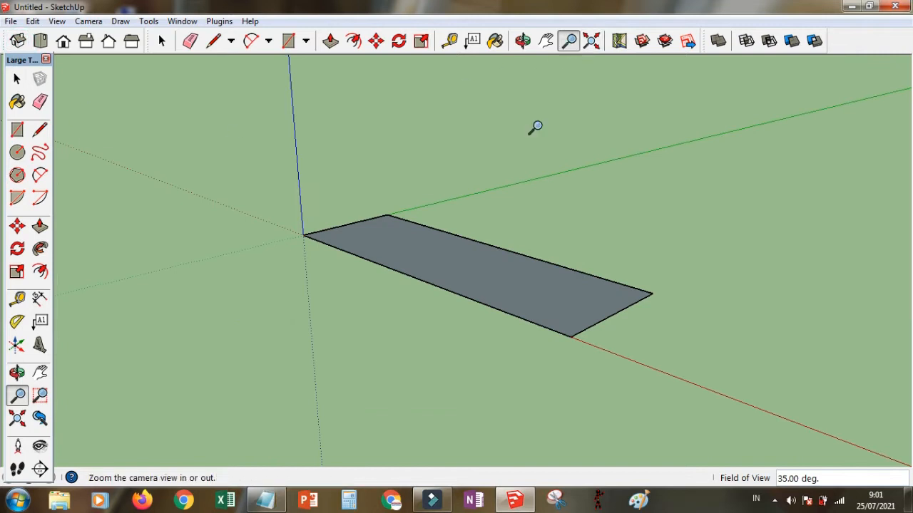
scroll(518, 346, down, 3)
click(40, 226)
click(455, 258)
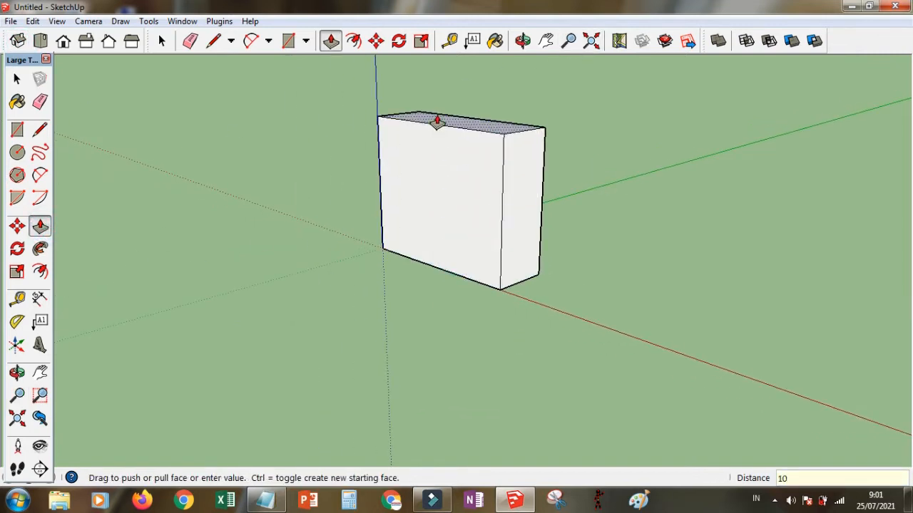
key(Return)
click(593, 42)
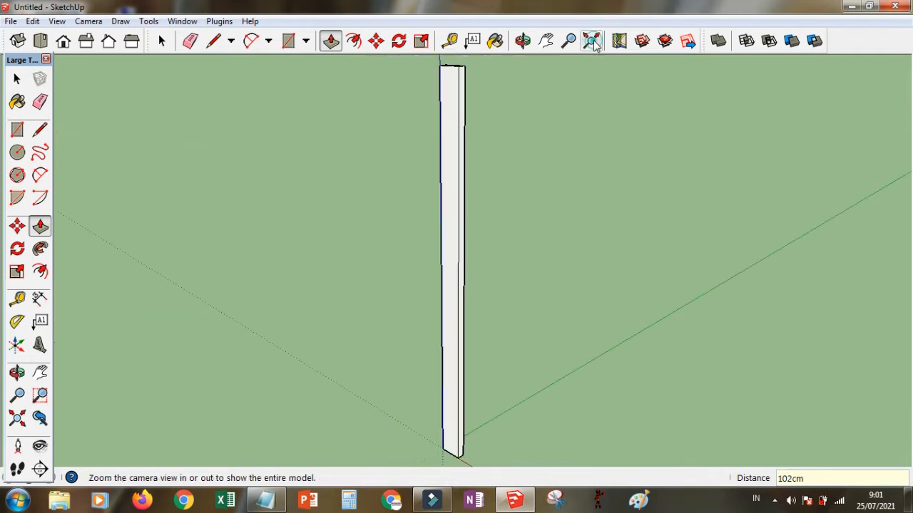
Step: Dimension the board's width and thickness along its bottom edges
click(524, 41)
drag(459, 178, 519, 202)
click(546, 41)
drag(498, 349, 463, 271)
key(z)
drag(468, 301, 547, 85)
key(h)
drag(444, 296, 447, 184)
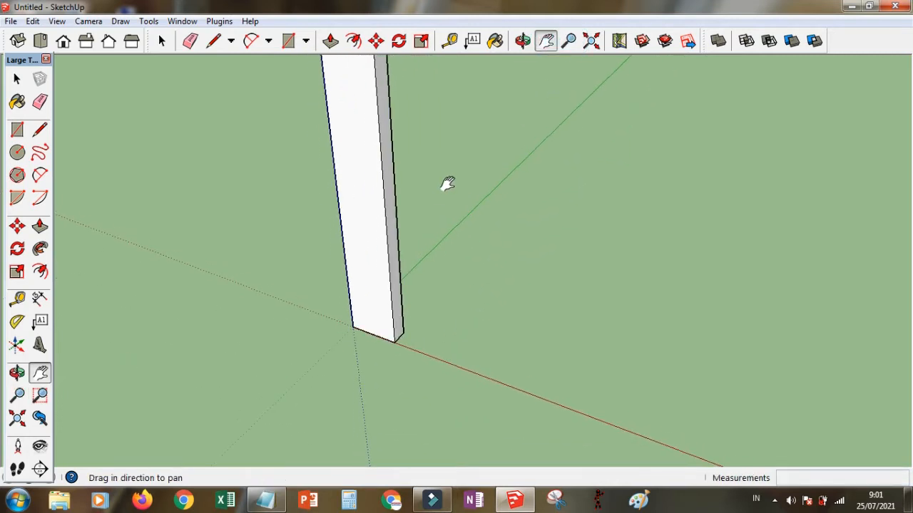
click(40, 300)
click(353, 327)
click(360, 365)
click(400, 342)
click(428, 353)
Step: Dimension the board's full height in front view, placing the dimension beside its left edge
click(569, 41)
scroll(420, 291, up, 5)
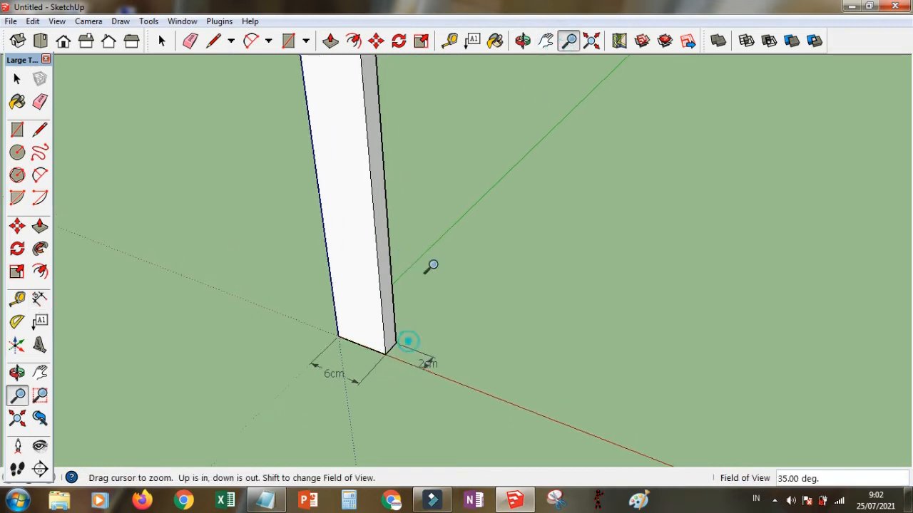
click(546, 41)
click(568, 41)
drag(445, 168, 489, 428)
drag(423, 135, 414, 321)
click(63, 41)
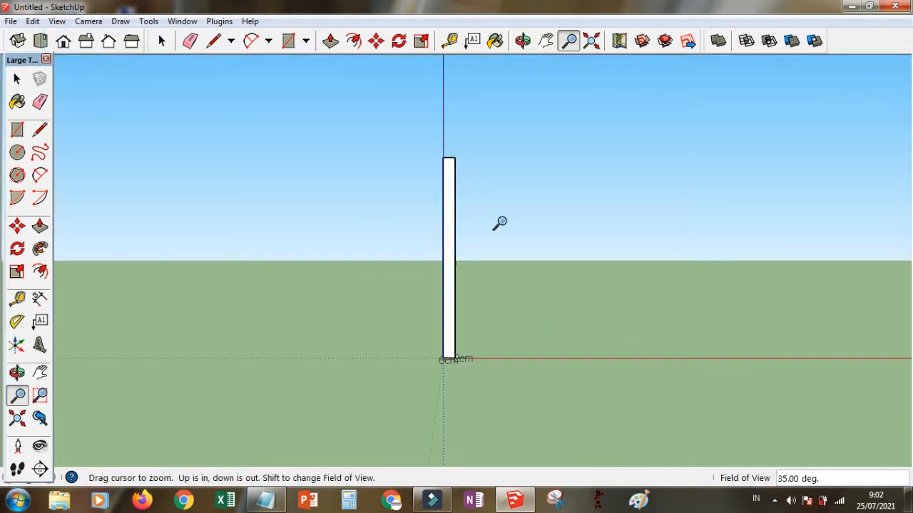
click(592, 41)
click(39, 299)
click(461, 66)
click(461, 444)
click(388, 438)
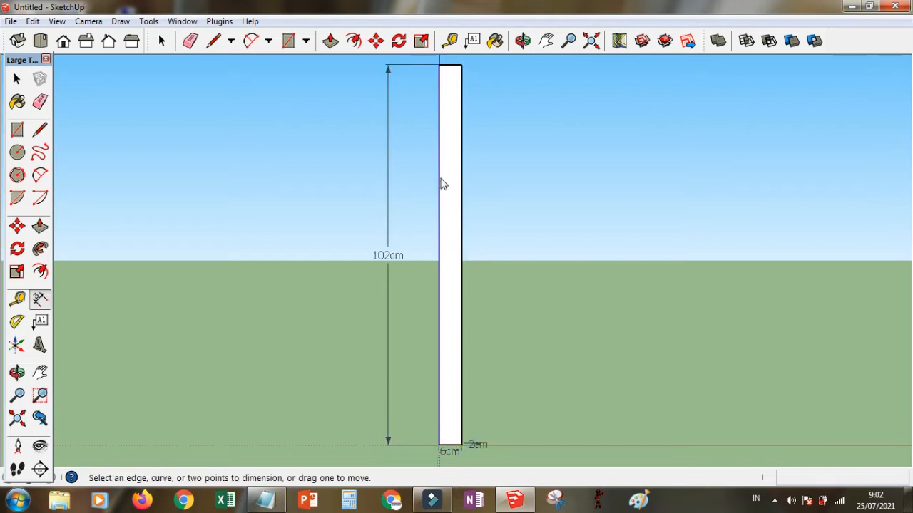
Step: Erase the height, width and thickness dimensions from the board
click(522, 41)
drag(448, 182, 403, 222)
click(542, 47)
mouse_move(487, 107)
mouse_down()
mouse_move(487, 212)
mouse_move(473, 98)
mouse_move(475, 119)
mouse_up()
click(36, 105)
click(371, 264)
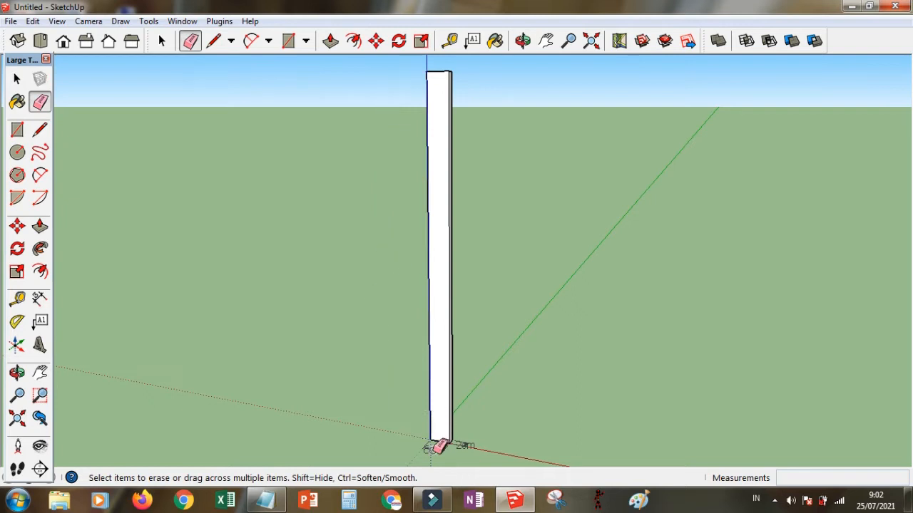
Step: Create a 60-degree protractor guide from the top right corner of the board's front face, leaning inward above the top edge
click(589, 41)
click(86, 40)
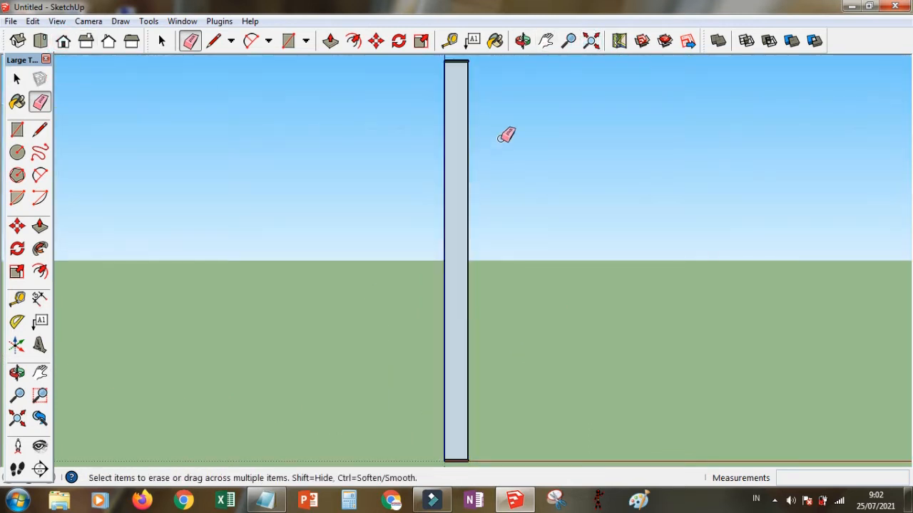
key(z)
right_click(511, 112)
click(524, 216)
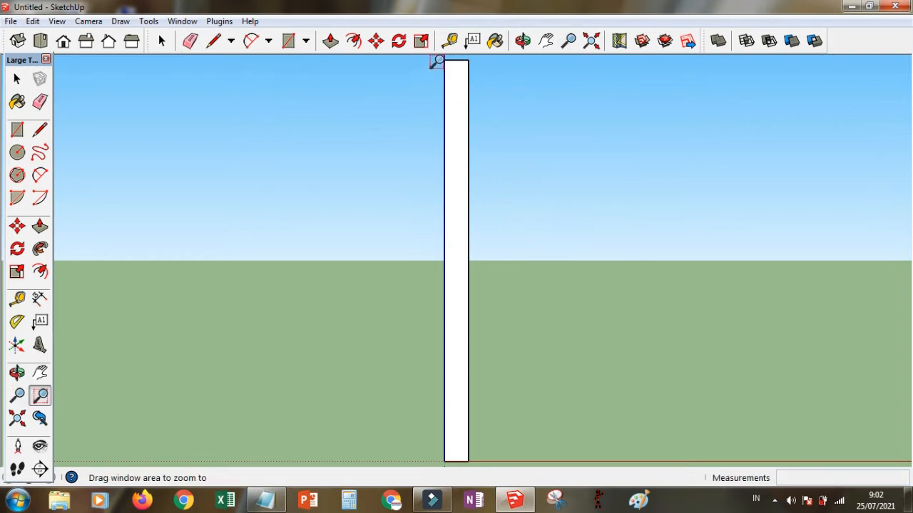
drag(436, 62, 473, 77)
click(569, 41)
drag(392, 121, 376, 207)
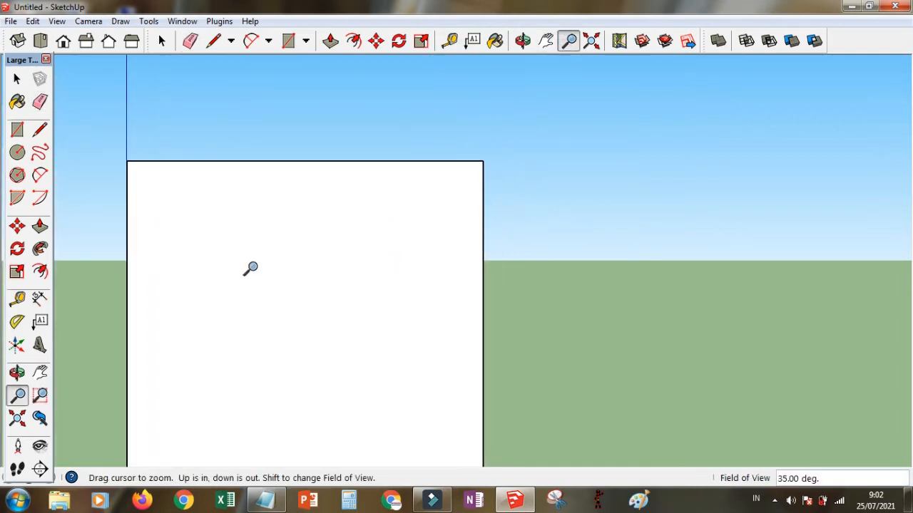
click(17, 322)
click(482, 162)
click(307, 162)
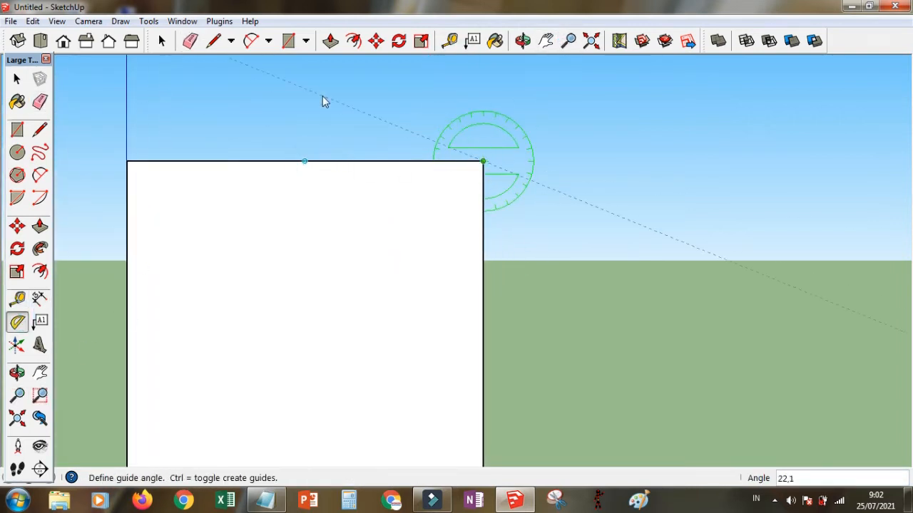
key(Return)
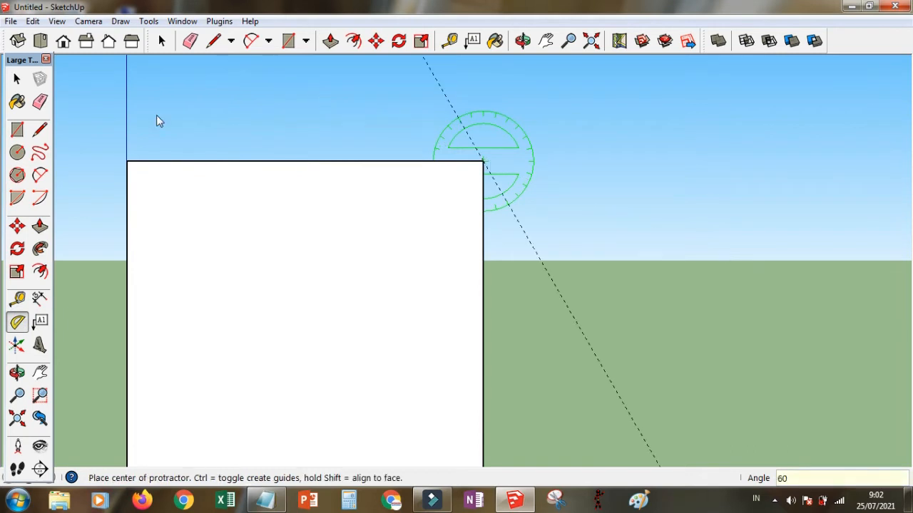
Step: Create a second 60-degree protractor guide from the top left corner of the board's front face, leaning inward
click(127, 162)
click(210, 164)
text(60)
key(Return)
Step: Draw a triangle above the board's front face, tracing lines from both top corners to the guides' intersection
click(545, 41)
drag(468, 114, 471, 375)
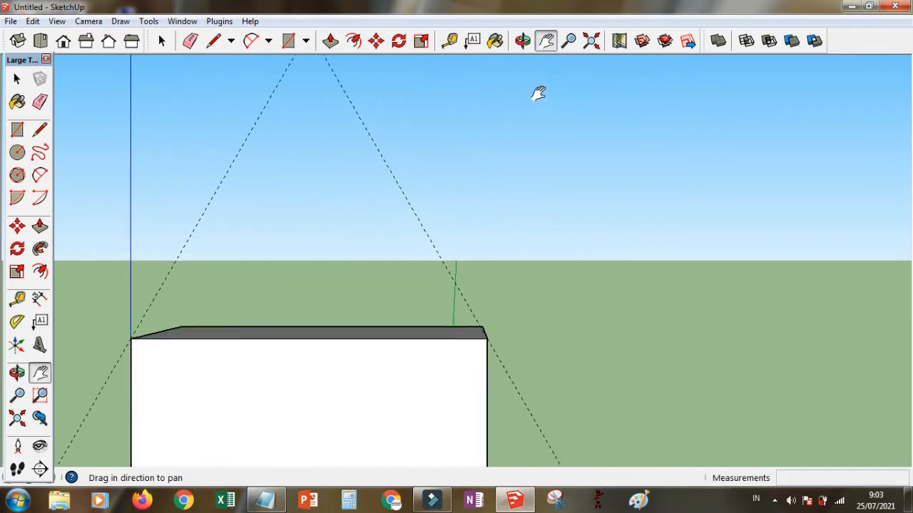
drag(539, 94, 547, 137)
click(40, 129)
click(139, 392)
click(315, 84)
click(492, 392)
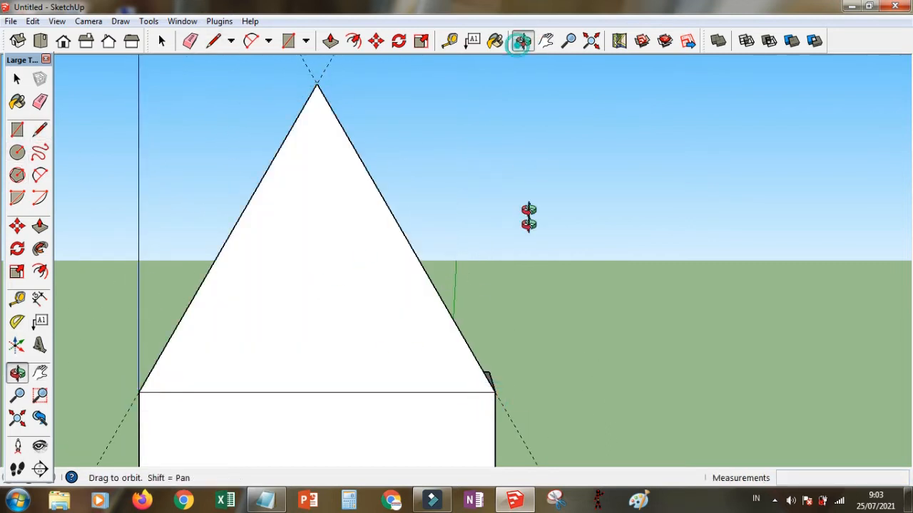
Step: Push/Pull the triangular face back to match the board's thickness
middle_drag(525, 216, 355, 324)
click(40, 227)
mouse_move(367, 331)
mouse_down()
mouse_move(456, 363)
mouse_move(525, 358)
mouse_up()
Step: Erase the two guides and the edges dividing the pointed top from the board on its front and back faces
click(40, 102)
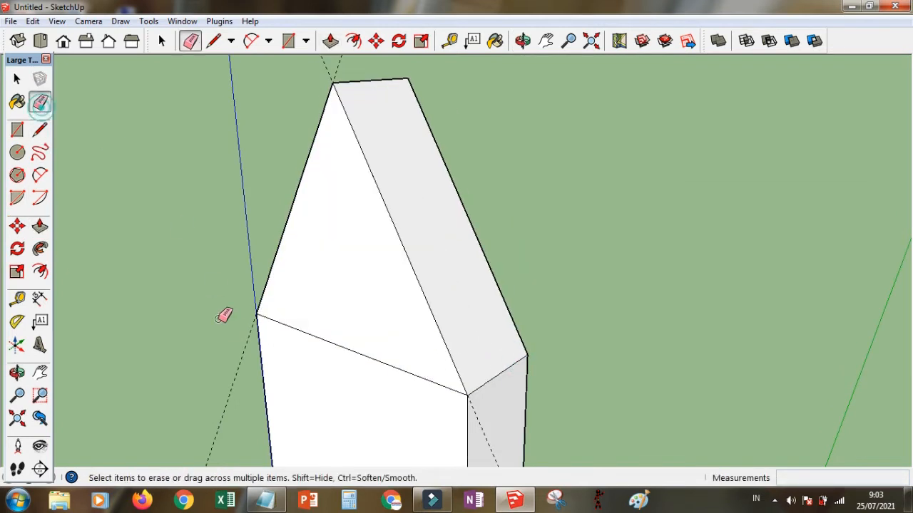
click(523, 40)
mouse_move(577, 175)
mouse_down()
mouse_move(432, 224)
mouse_move(63, 179)
mouse_up()
drag(499, 314, 490, 308)
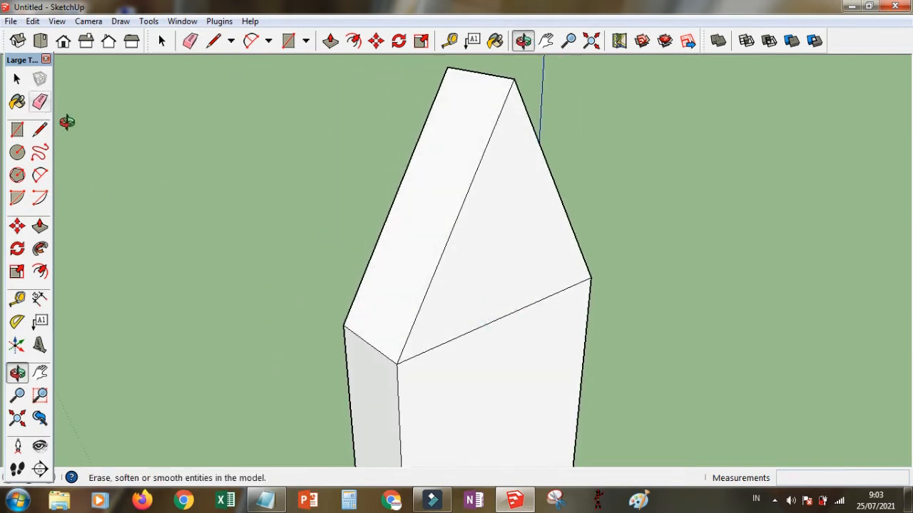
click(39, 102)
click(512, 312)
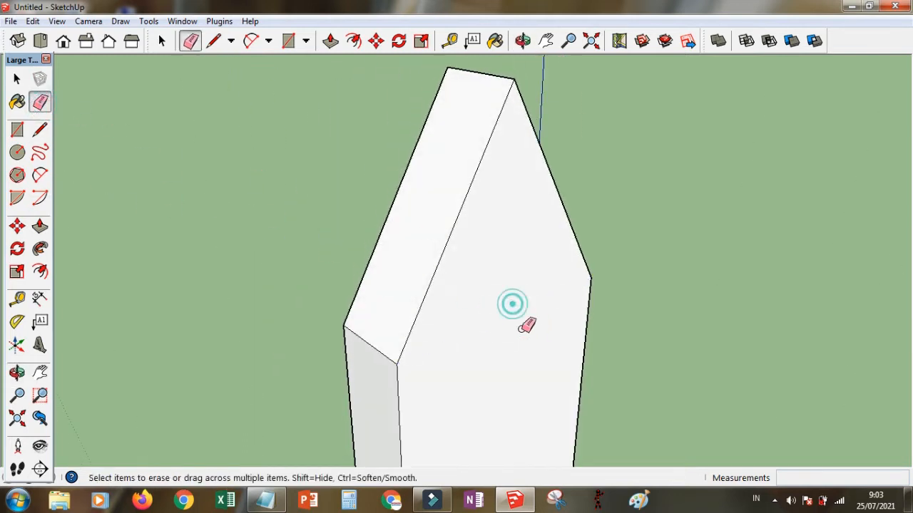
Step: Select all of the pointed board's geometry and make it a group
click(568, 41)
drag(554, 72, 568, 293)
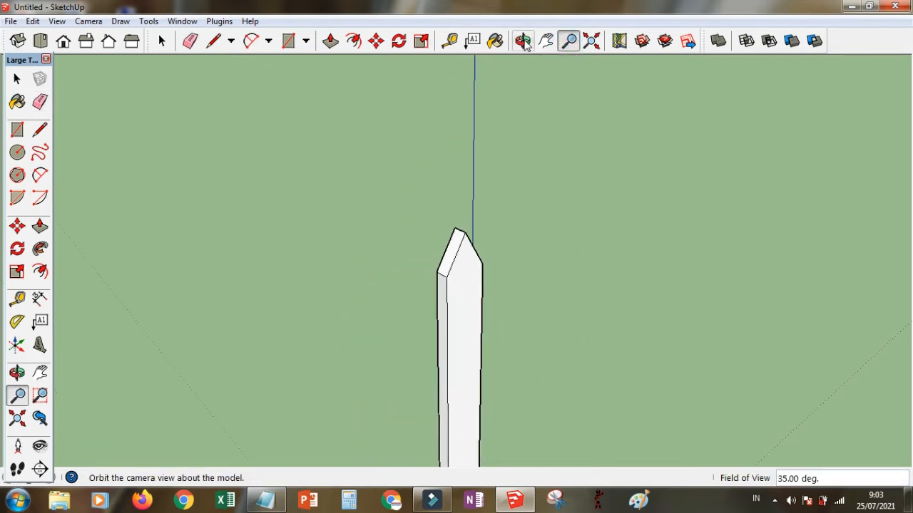
click(591, 41)
click(17, 78)
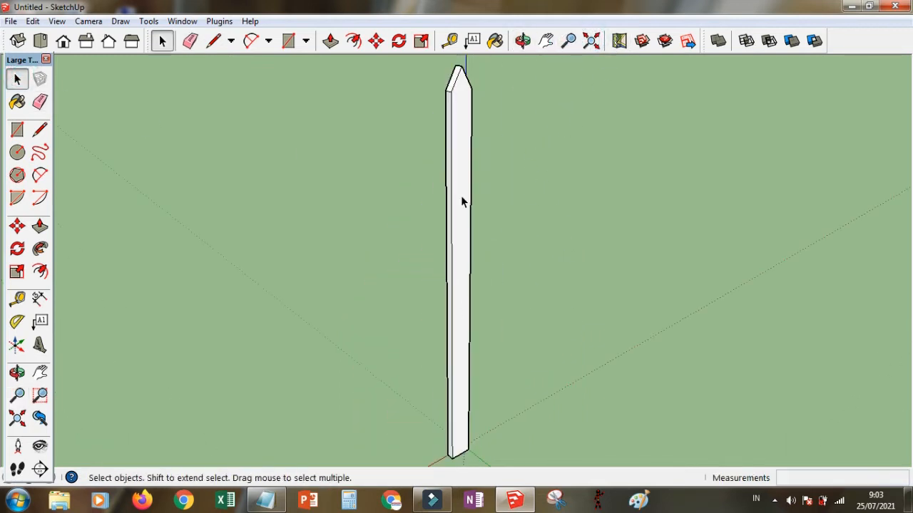
triple_click(461, 201)
right_click(461, 201)
click(532, 311)
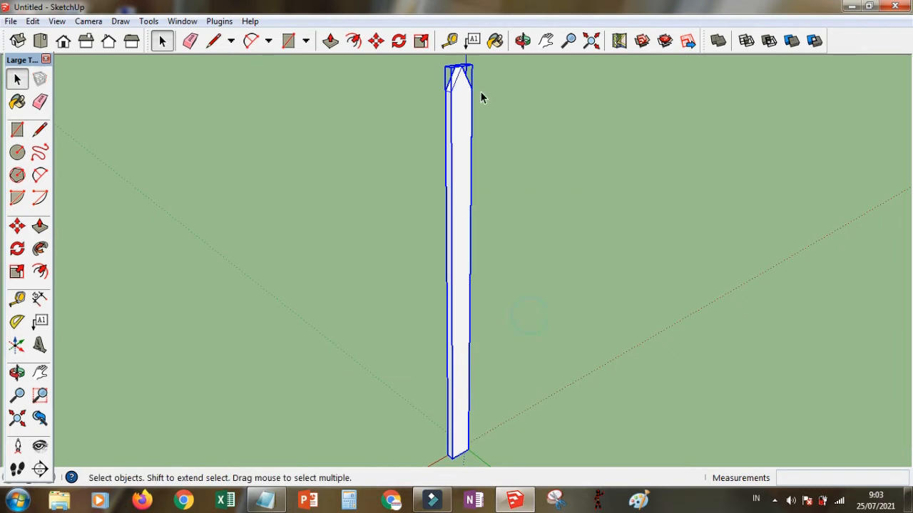
Step: Paint the board group with Wood_Floor_Light from the Wood materials, and replace it with Wood_Bamboo_Medium
click(494, 41)
click(887, 95)
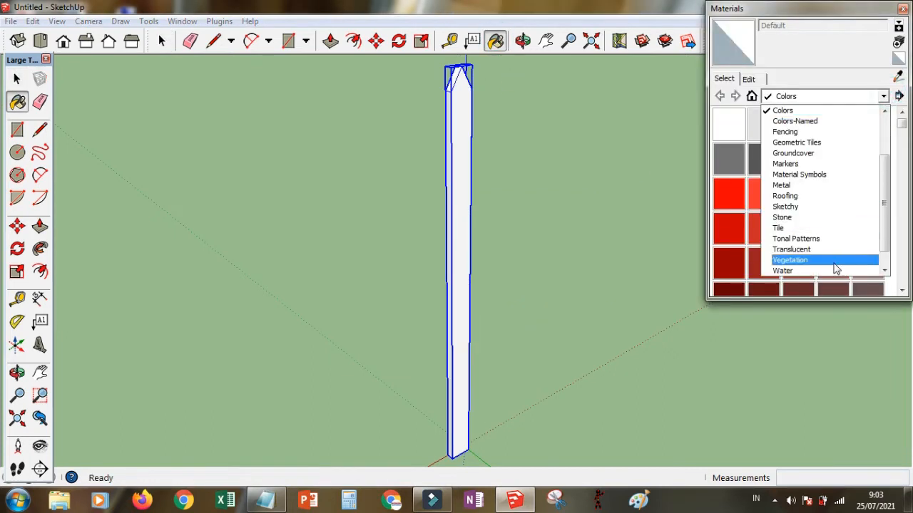
scroll(821, 269, down, 1)
click(817, 262)
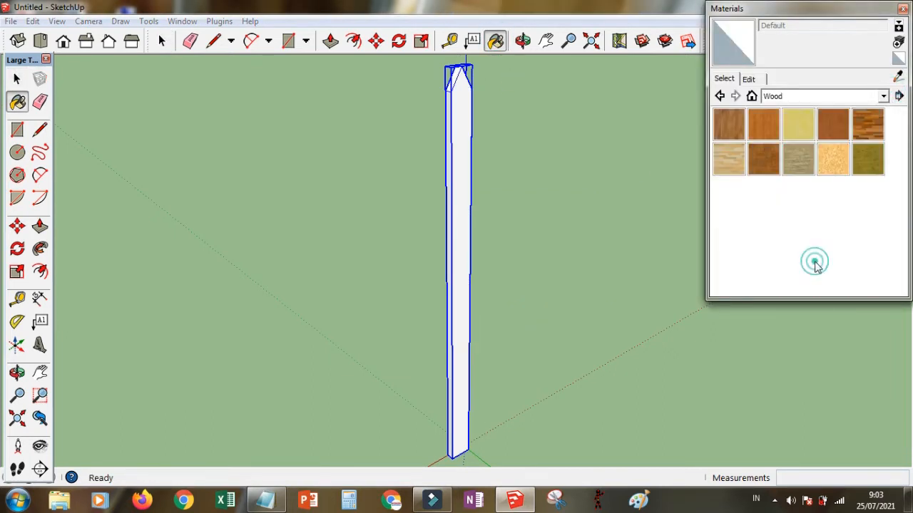
click(728, 157)
click(464, 179)
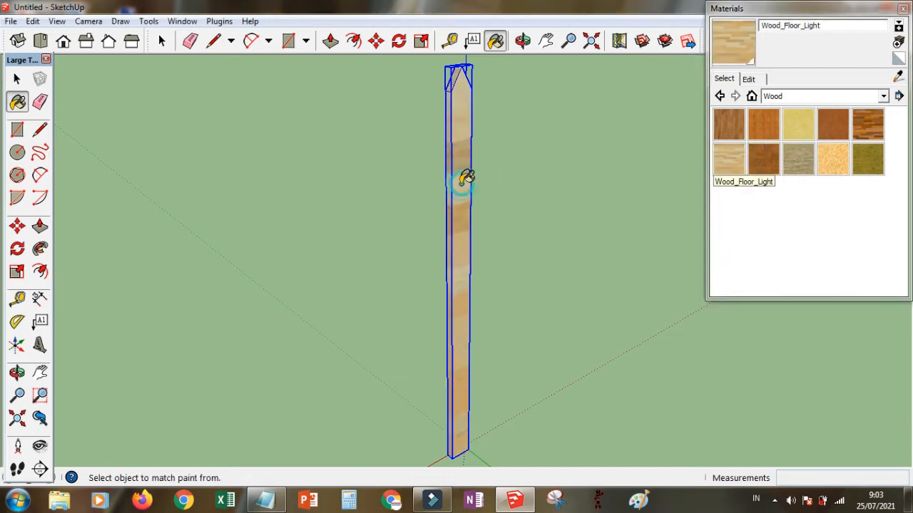
click(763, 125)
click(467, 178)
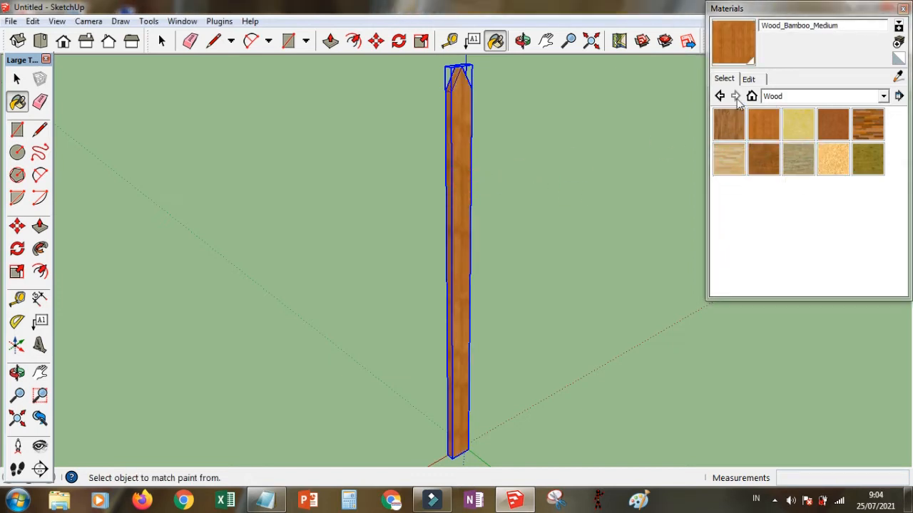
Step: Adjust the colour of the Wood_Bamboo_Medium material slightly and close the material settings
click(748, 79)
mouse_move(786, 144)
mouse_down()
mouse_move(783, 133)
mouse_move(784, 141)
mouse_up()
middle_drag(476, 57, 635, 177)
click(903, 8)
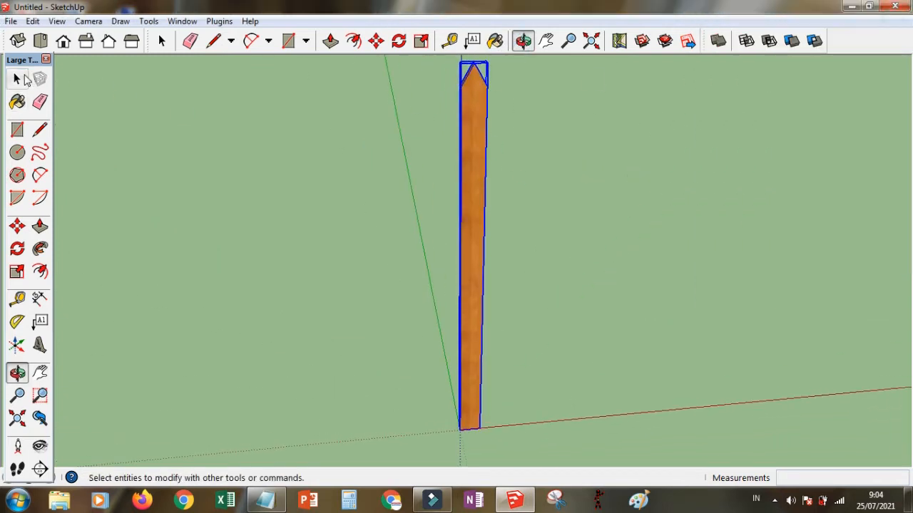
Step: Select the painted board group, explode it and clear the selection
click(18, 79)
click(489, 192)
double_click(480, 188)
click(572, 180)
click(473, 175)
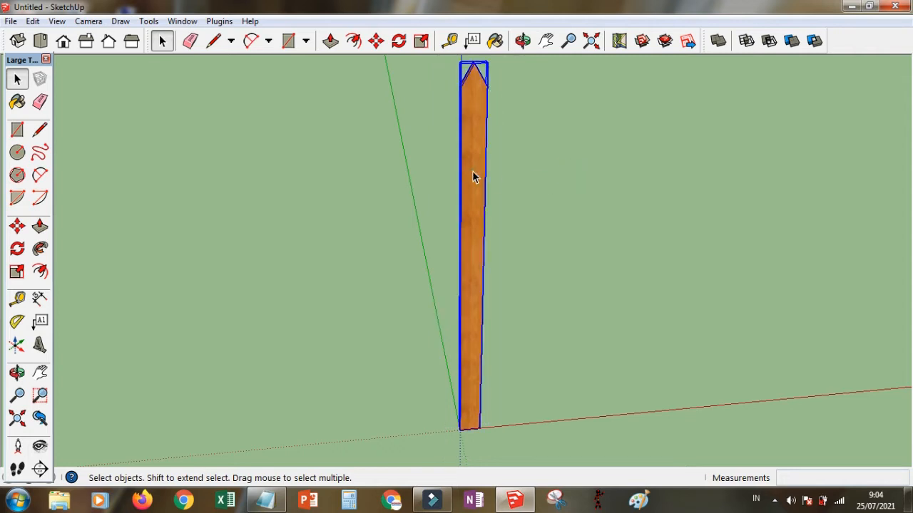
right_click(474, 174)
click(548, 267)
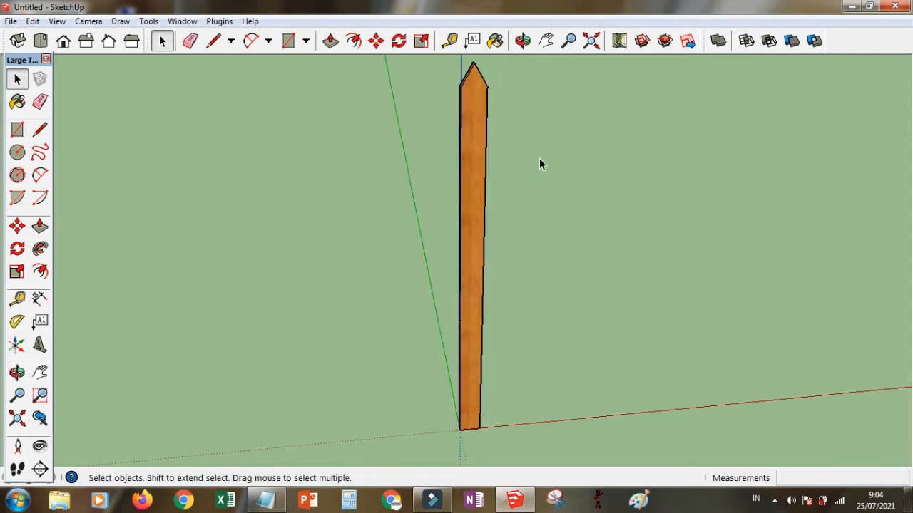
Step: Move the pointed picket 59 cm along the red axis, away from the origin on its negative side
click(568, 43)
drag(553, 143, 538, 171)
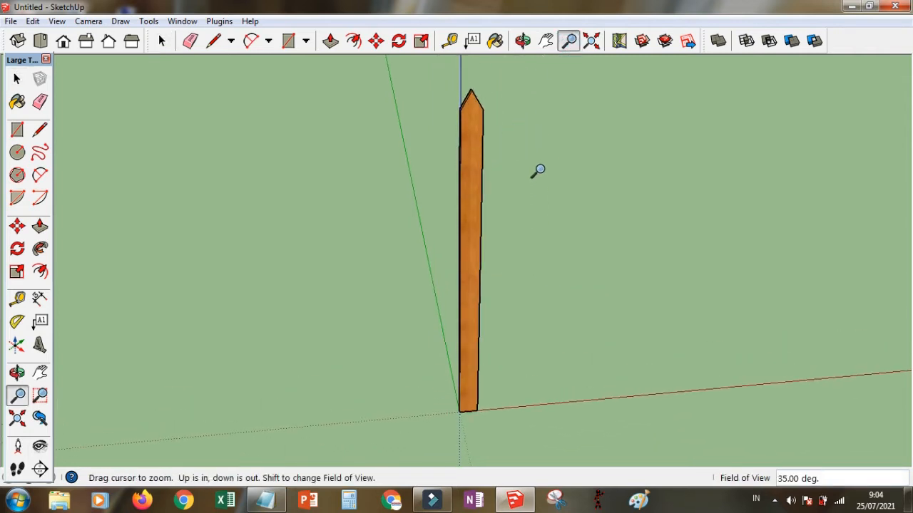
click(17, 130)
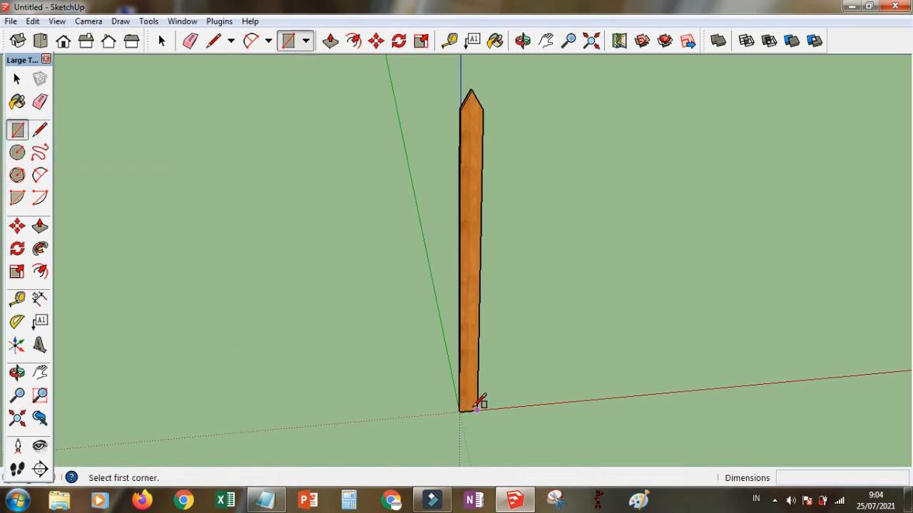
click(17, 78)
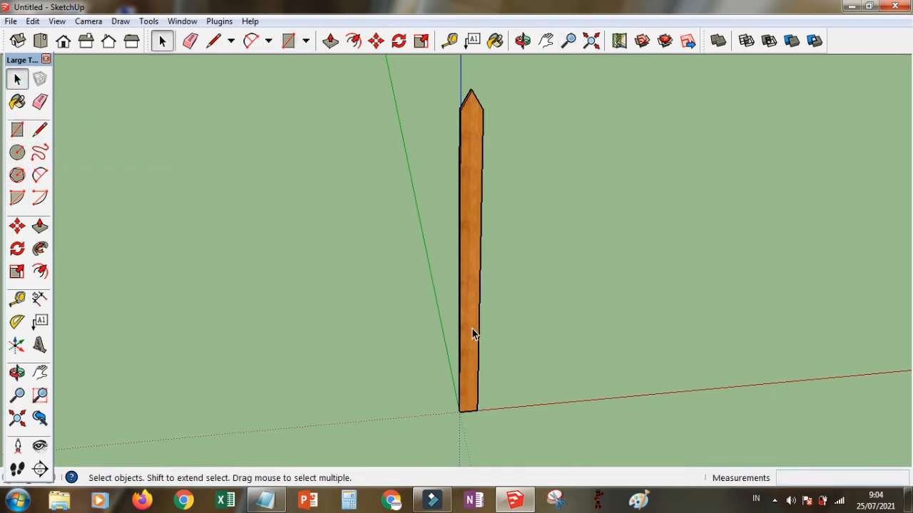
click(17, 226)
click(475, 413)
click(296, 430)
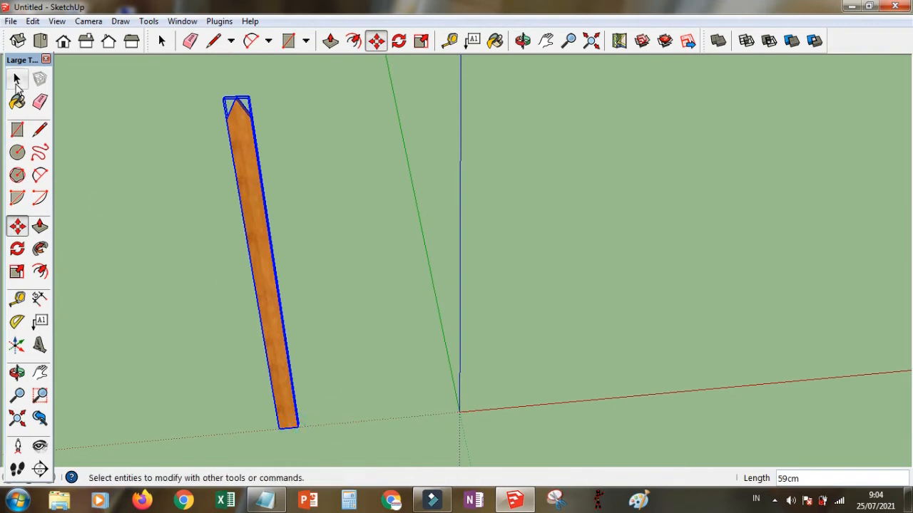
click(17, 78)
Step: Draw a 10 by 10 cm square on the ground with its corner at the origin
click(62, 41)
click(546, 40)
drag(571, 238, 434, 213)
click(18, 132)
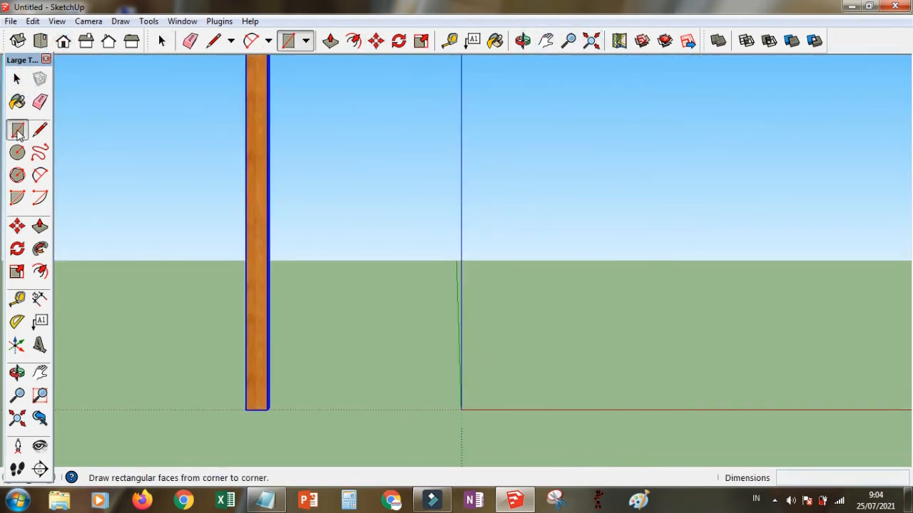
click(41, 40)
click(647, 264)
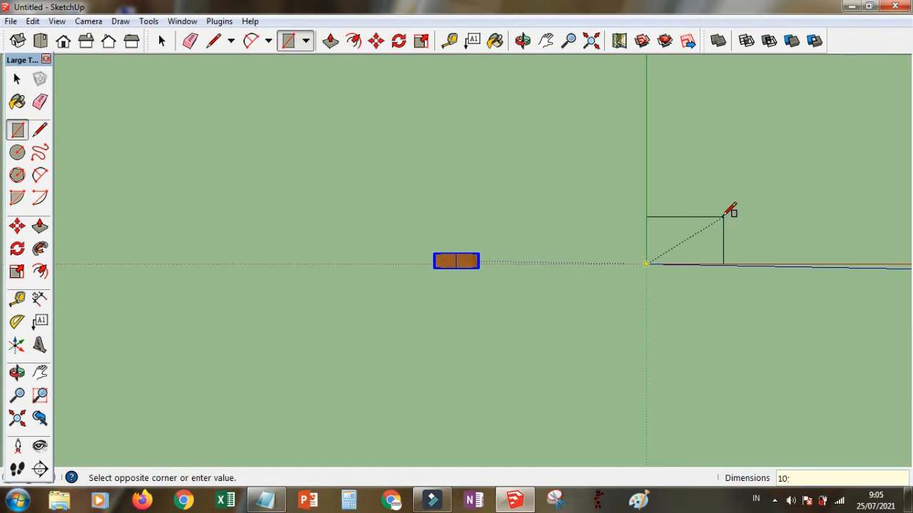
key(Return)
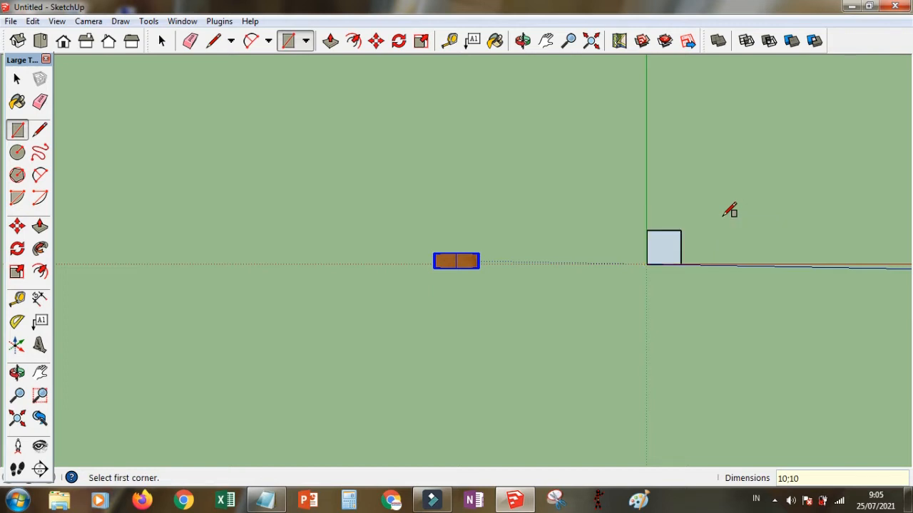
Step: Push/Pull the square up 112 cm to form a post
click(585, 43)
click(570, 44)
drag(560, 122, 579, 406)
click(523, 41)
drag(470, 225, 395, 156)
click(19, 43)
click(569, 44)
drag(517, 140, 550, 354)
key(r)
key(p)
click(514, 437)
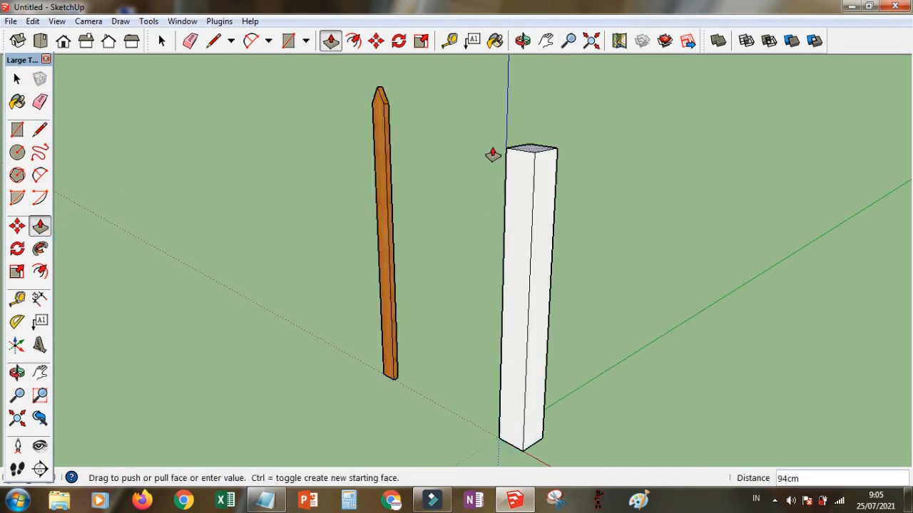
text(112)
key(Return)
Step: Offset the edges of the post's top face inward by about 2 cm
click(523, 41)
drag(521, 133, 563, 107)
click(568, 41)
right_click(520, 77)
click(569, 184)
drag(514, 81, 560, 230)
click(568, 41)
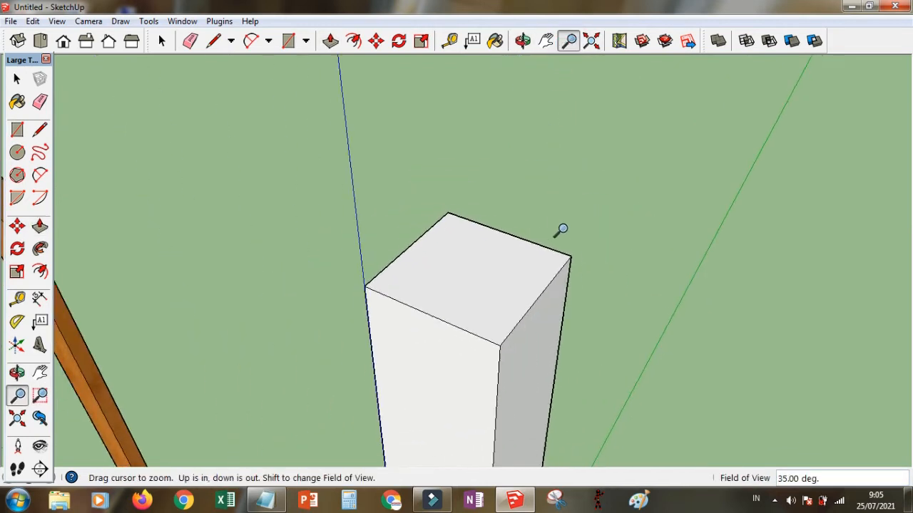
mouse_move(502, 200)
mouse_down()
mouse_move(491, 157)
mouse_move(497, 183)
mouse_up()
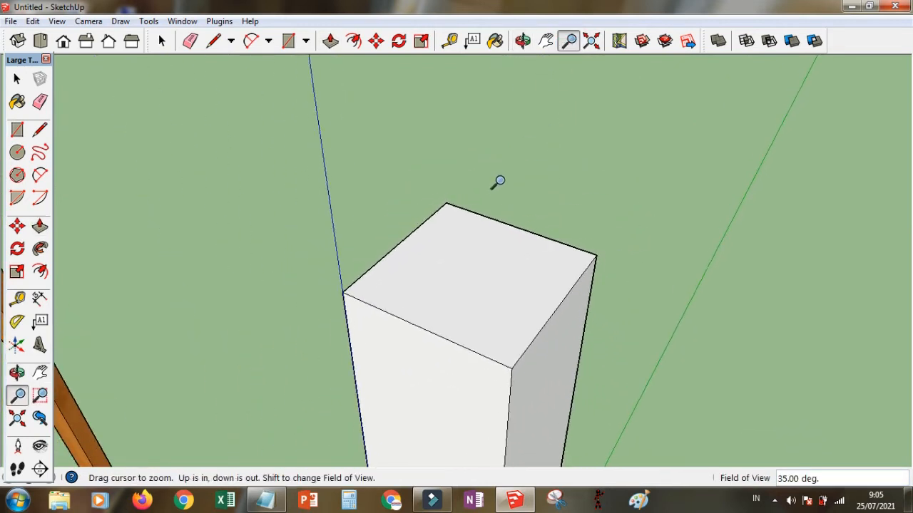
click(40, 271)
click(378, 275)
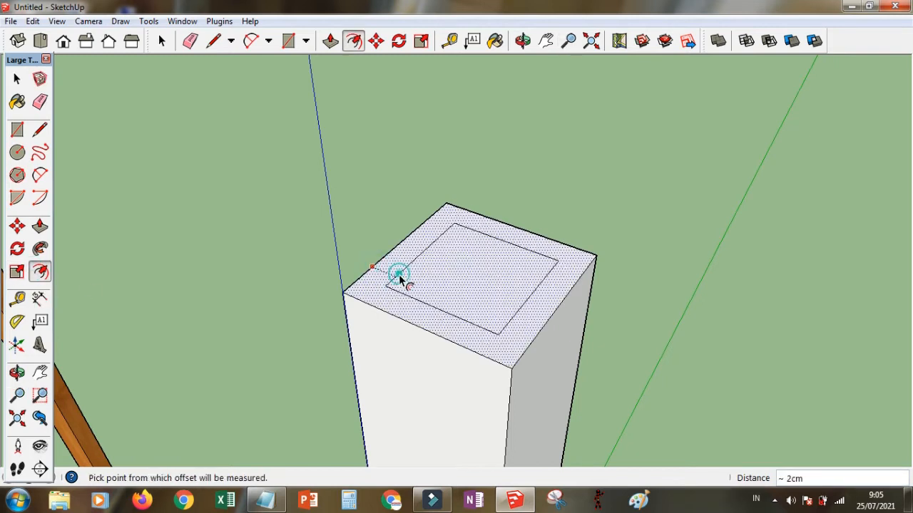
click(403, 281)
Step: Push/Pull the inner square on top of the post up 3 cm
click(523, 41)
drag(495, 209, 492, 171)
click(39, 226)
click(469, 279)
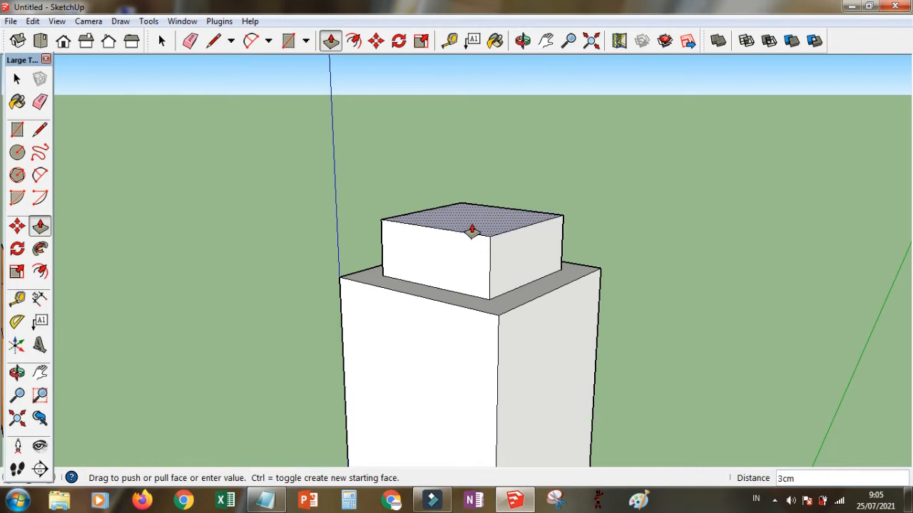
click(474, 230)
Step: Draw lines joining the raised block's top corners to the post's outer corners, giving the cap sloped faces on every side
click(40, 130)
click(340, 278)
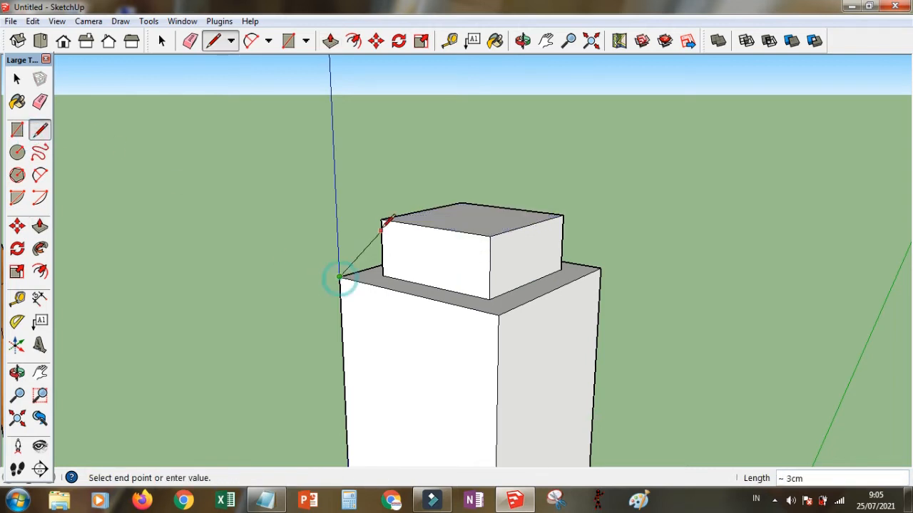
click(499, 314)
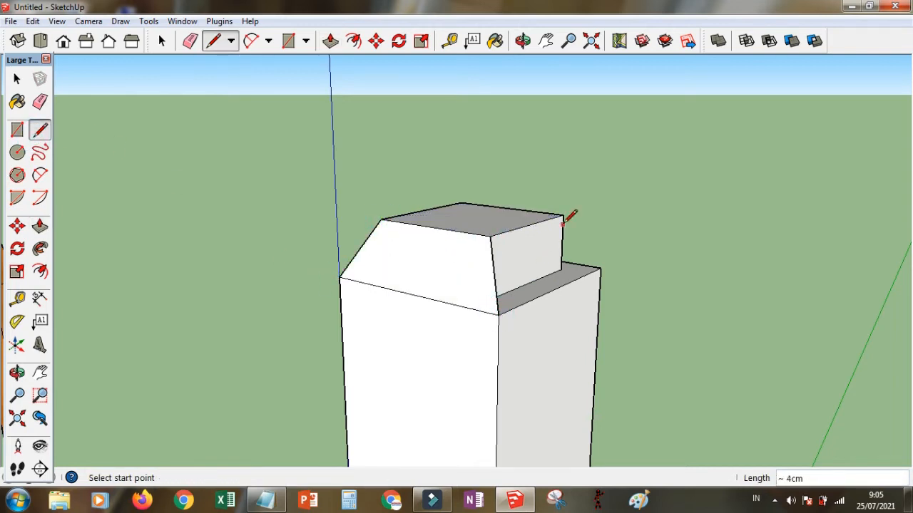
click(600, 269)
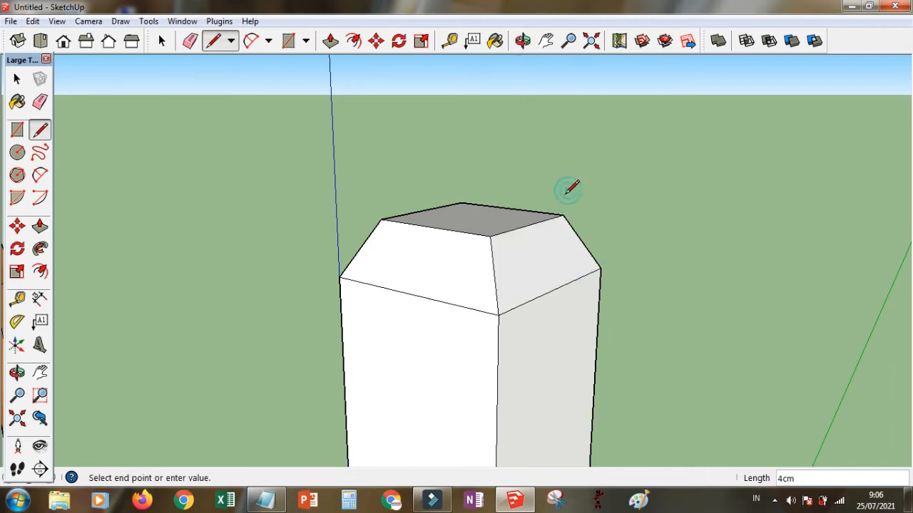
click(525, 43)
drag(495, 240, 193, 283)
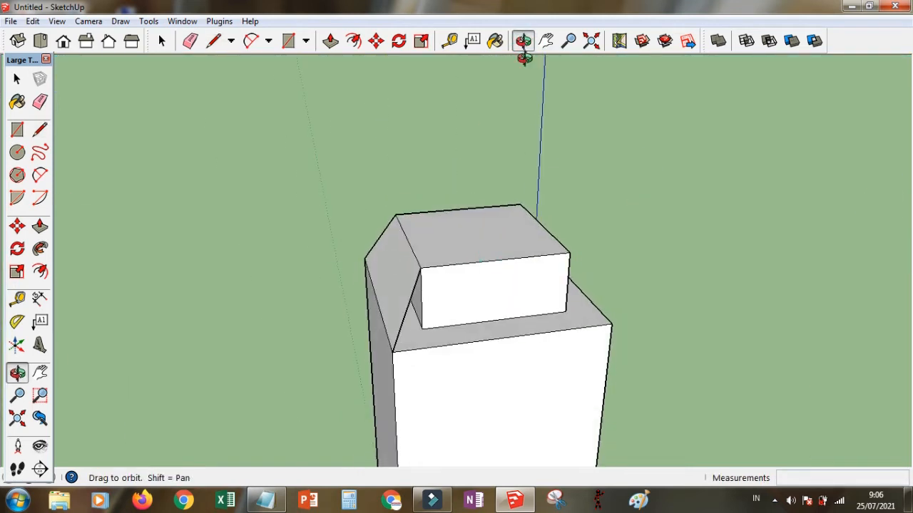
click(38, 134)
click(607, 325)
Step: Select all of the post's connected geometry and make it a group
click(522, 41)
drag(443, 157, 90, 116)
key(space)
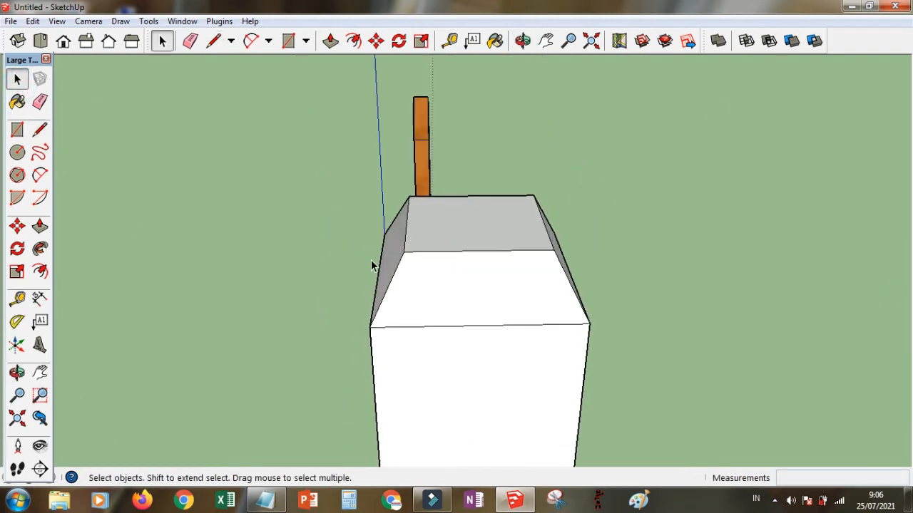
triple_click(430, 265)
right_click(436, 267)
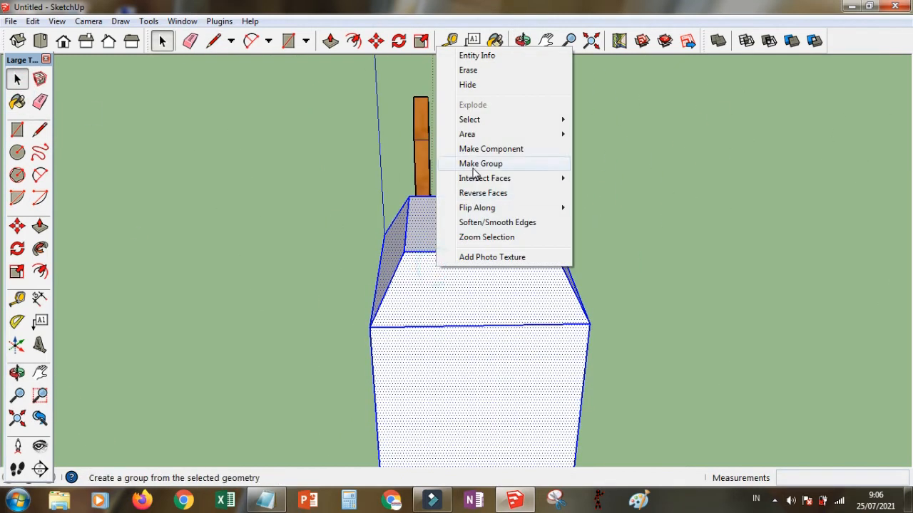
click(472, 163)
Step: Paint the post group with Wood_Bamboo_Medium, clear the selection and close the material settings
click(496, 40)
click(545, 282)
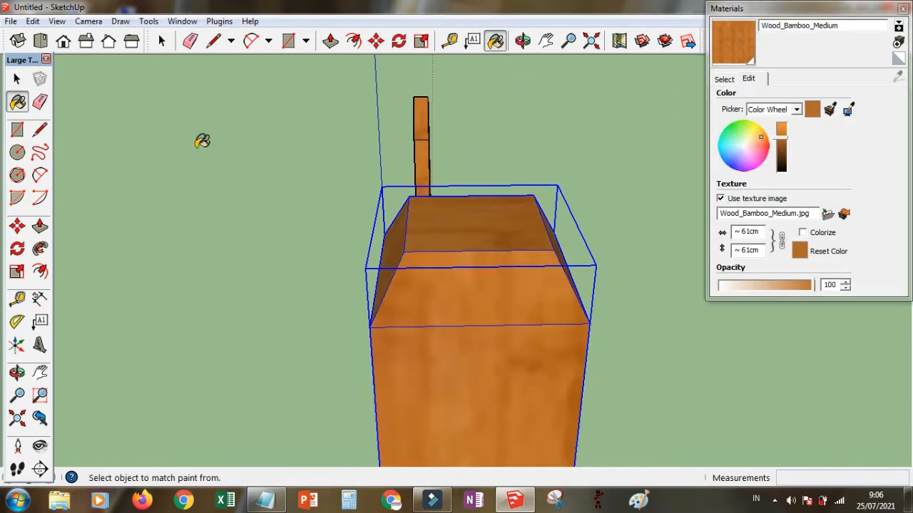
key(space)
click(176, 134)
click(903, 8)
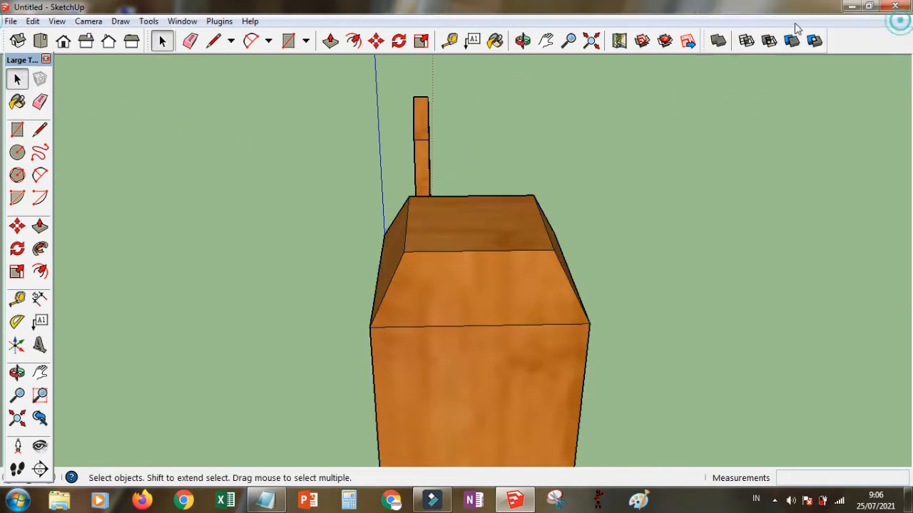
Step: Move the post group from the origin along the red axis to stand beside the pointed picket
click(591, 41)
click(27, 43)
click(523, 41)
drag(678, 114, 503, 240)
click(546, 41)
click(18, 130)
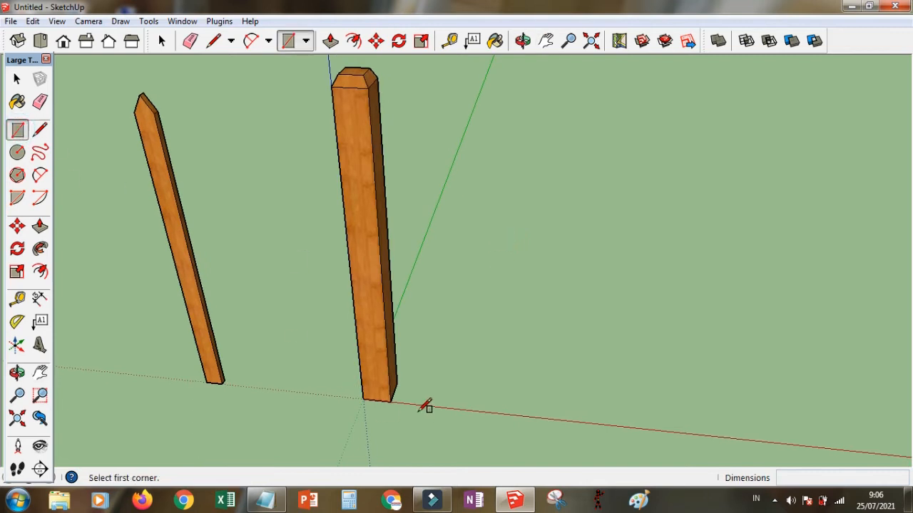
click(17, 79)
click(361, 235)
click(17, 226)
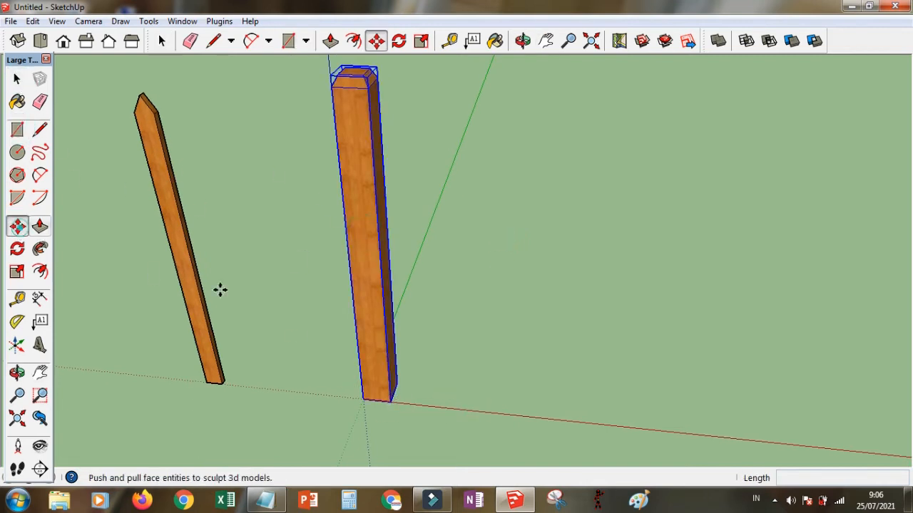
click(366, 398)
click(267, 385)
Step: Draw a 9 by 4 cm rectangle on the ground with its corner at the origin
click(18, 131)
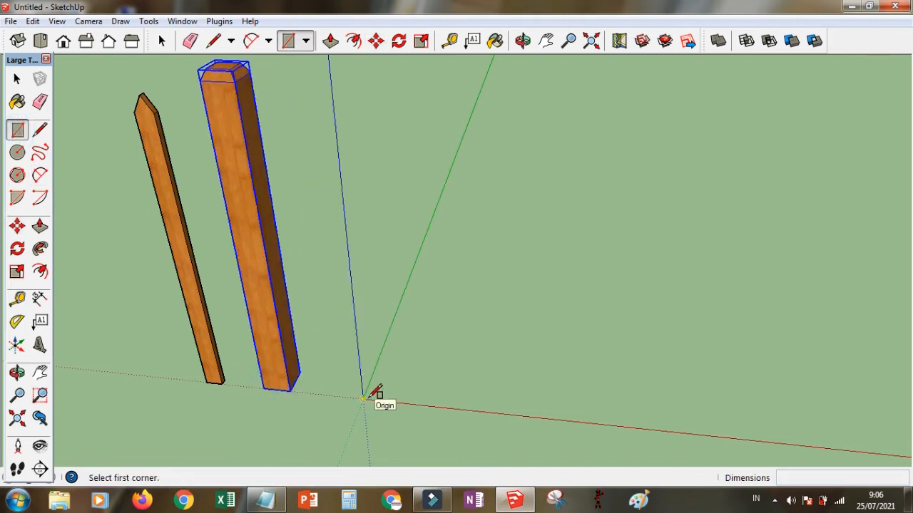
click(364, 397)
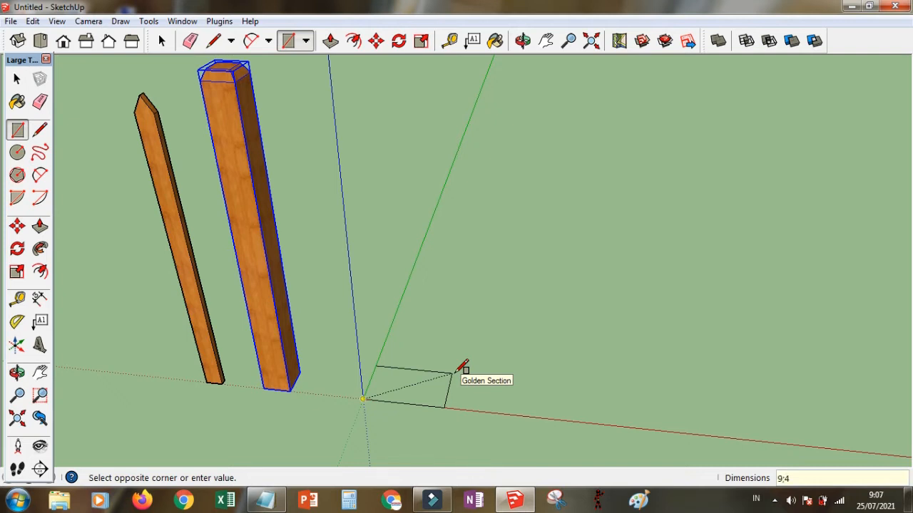
text(9;4)
key(Return)
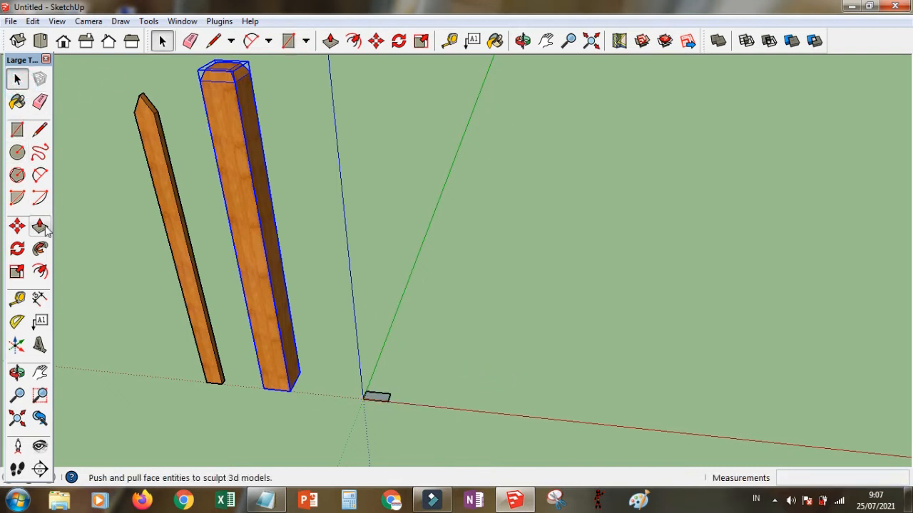
Step: Push/Pull the 9 by 4 cm rectangle up 113 cm to form a rail board
click(40, 226)
click(377, 399)
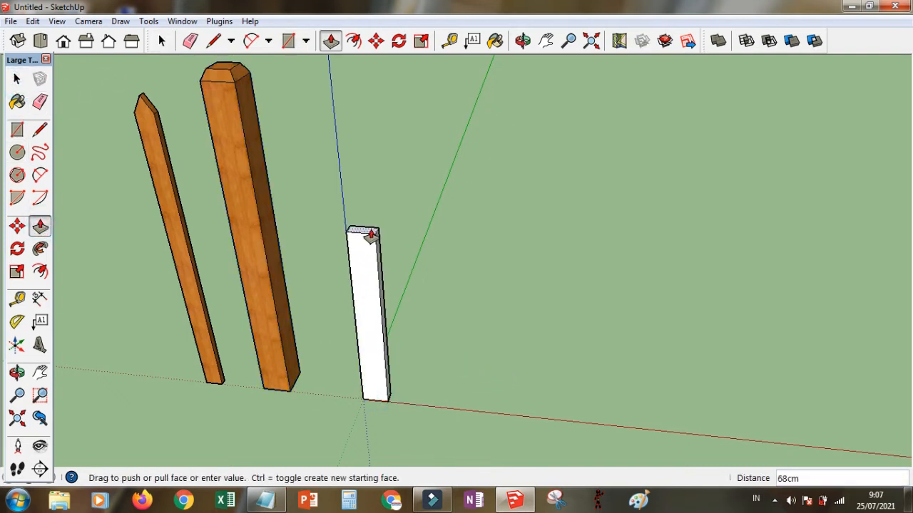
click(363, 84)
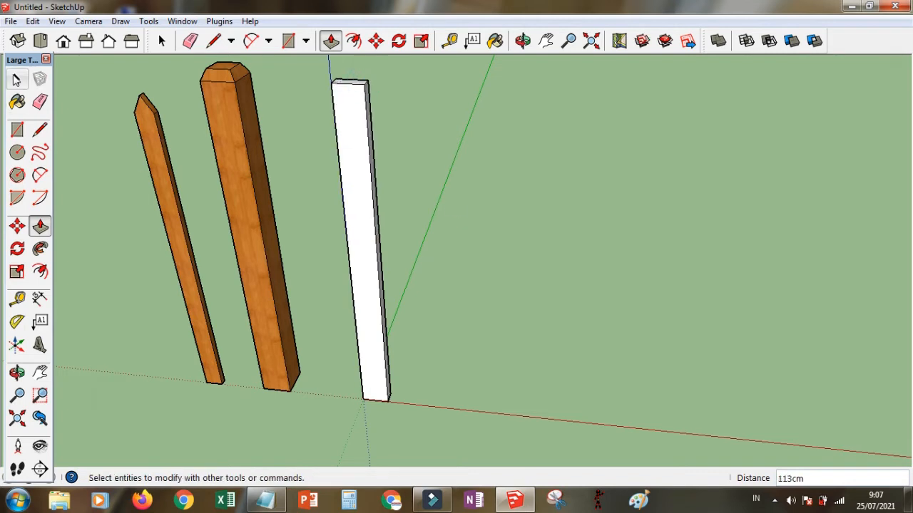
Step: Group the new board's geometry and paint the group with Wood_Bamboo_Medium
key(space)
triple_click(362, 235)
right_click(363, 231)
click(408, 346)
click(363, 190)
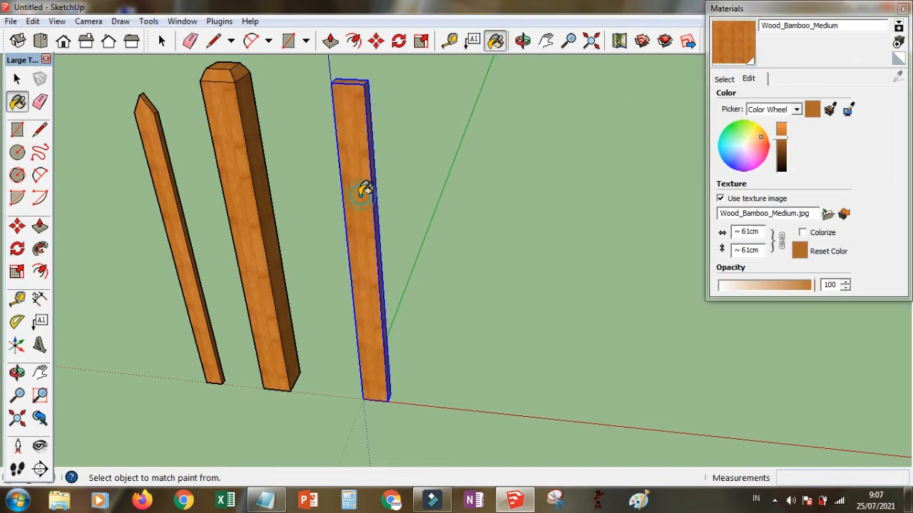
click(17, 79)
click(449, 189)
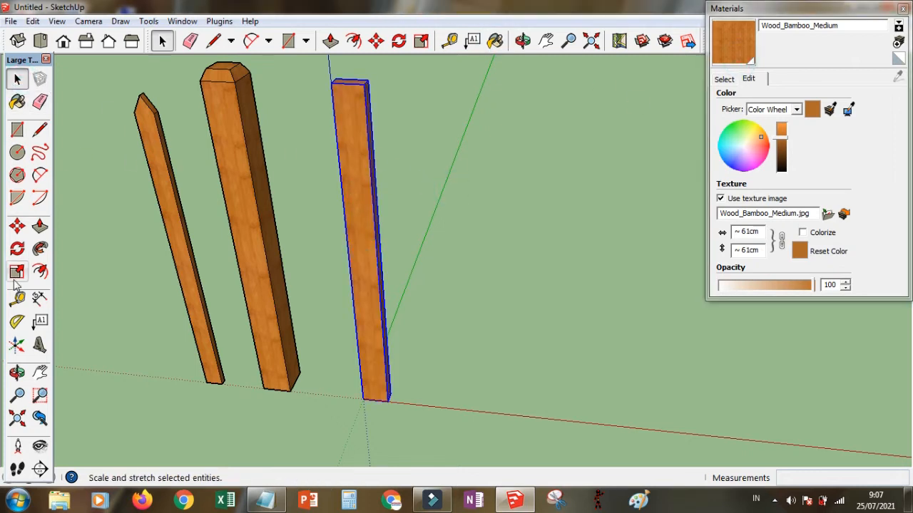
Step: Rotate the board group 90 degrees about the origin so it lies along the red axis, and close the material settings
click(17, 248)
drag(365, 401, 359, 360)
click(458, 392)
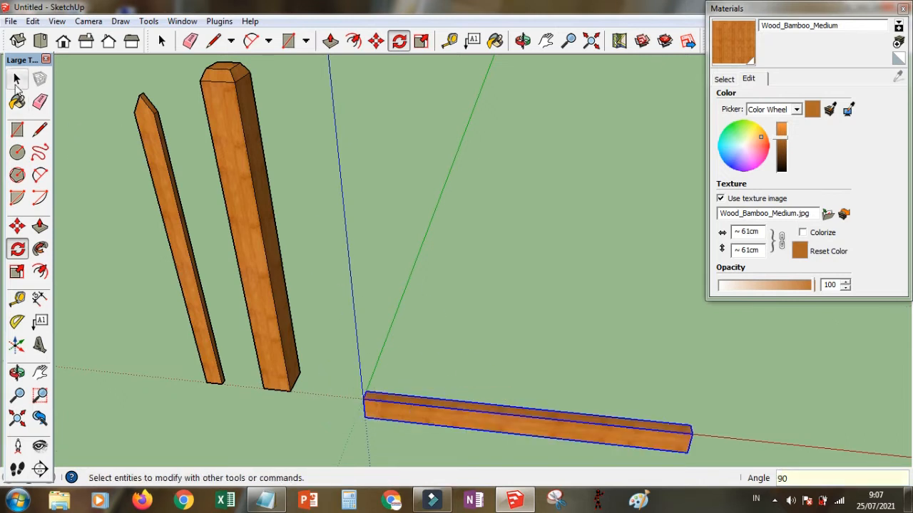
key(space)
click(432, 295)
click(903, 9)
Step: Raise the horizontal board 9 cm, then move it about 28 cm along the red axis against the base of the post
click(568, 41)
drag(565, 137, 592, 234)
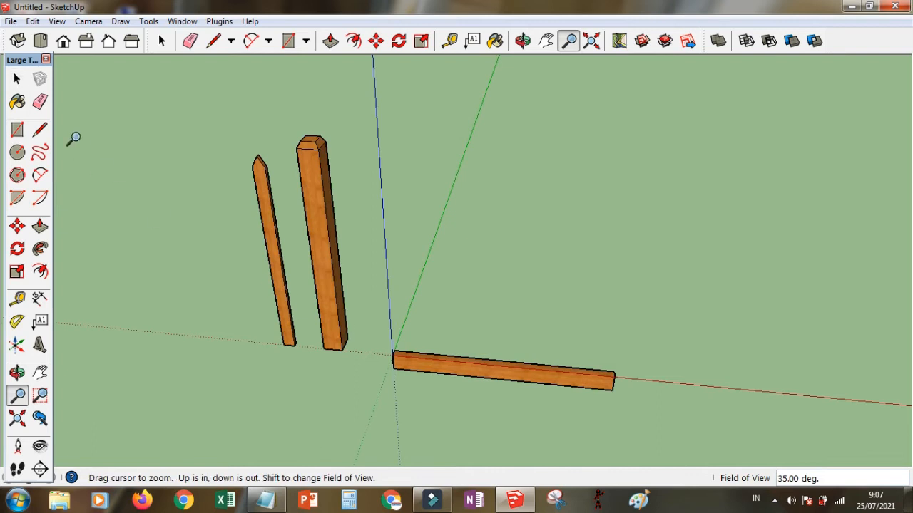
click(17, 79)
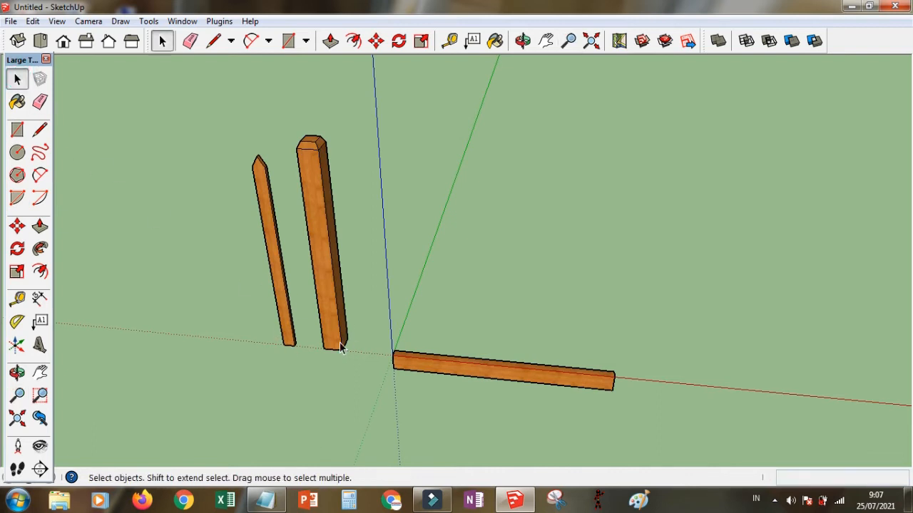
click(401, 372)
click(17, 226)
click(395, 369)
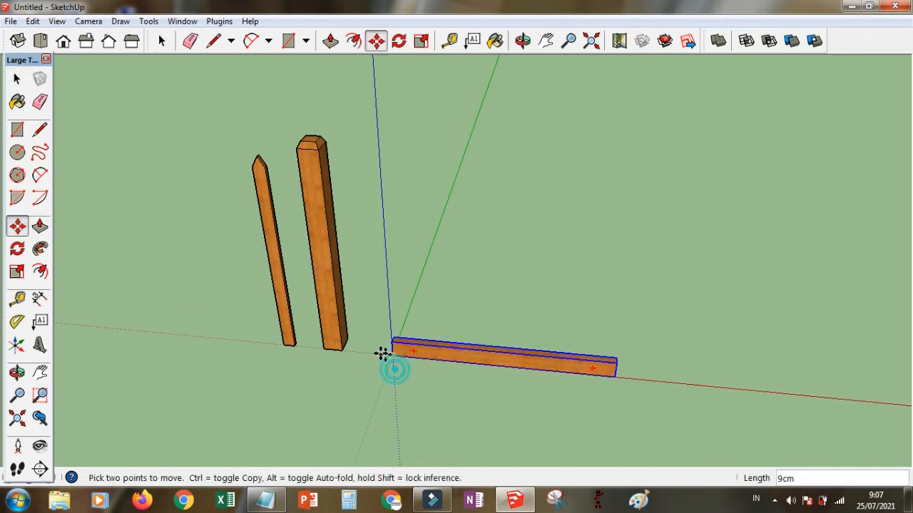
click(345, 349)
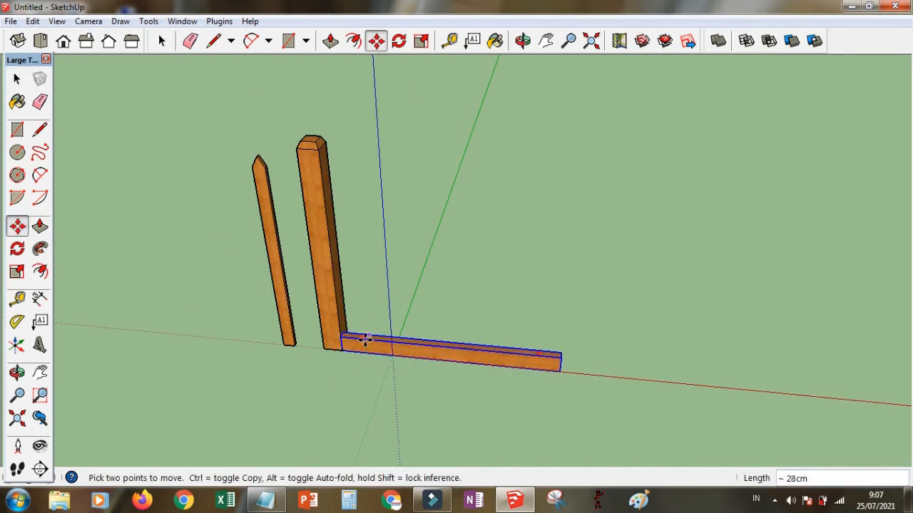
click(523, 40)
drag(484, 216, 441, 230)
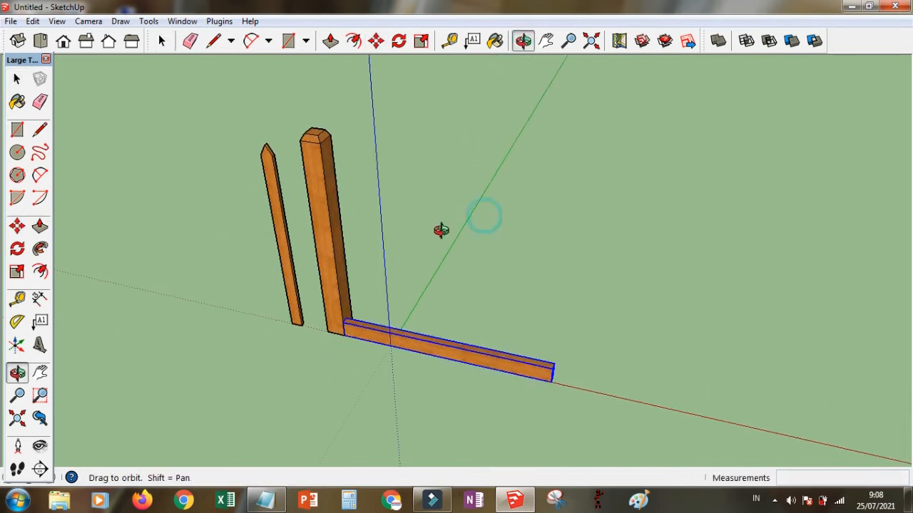
Step: Raise the horizontal rail 9 cm vertically along the post
click(18, 229)
click(347, 337)
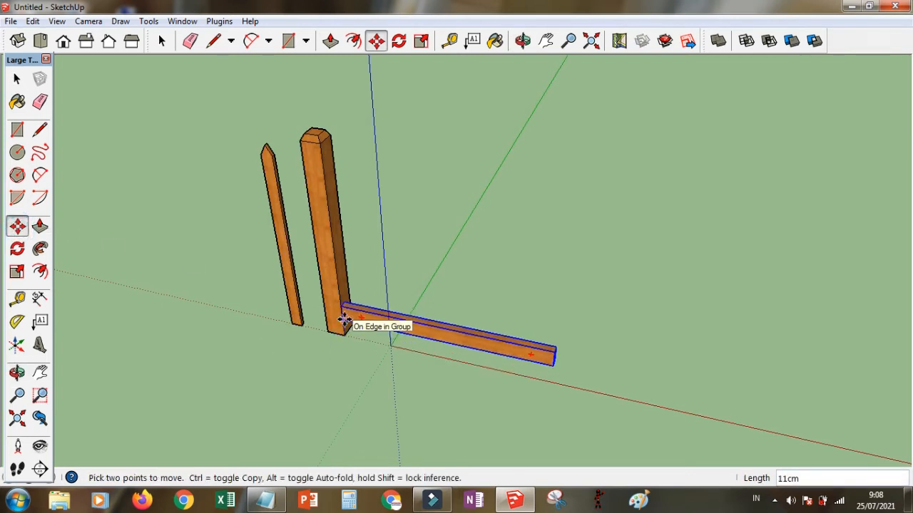
key(Return)
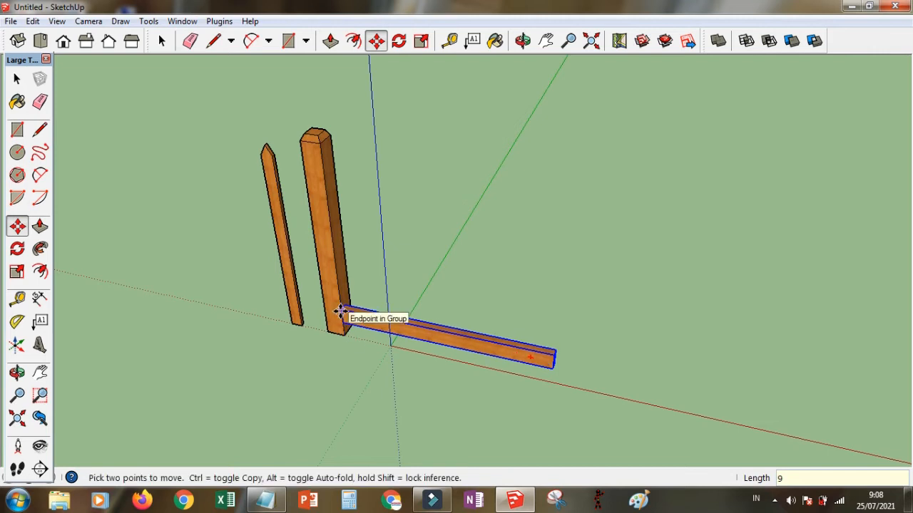
Step: Copy the rail about 88 cm straight up to create an upper rail near the post's top
key(ctrl)
click(341, 312)
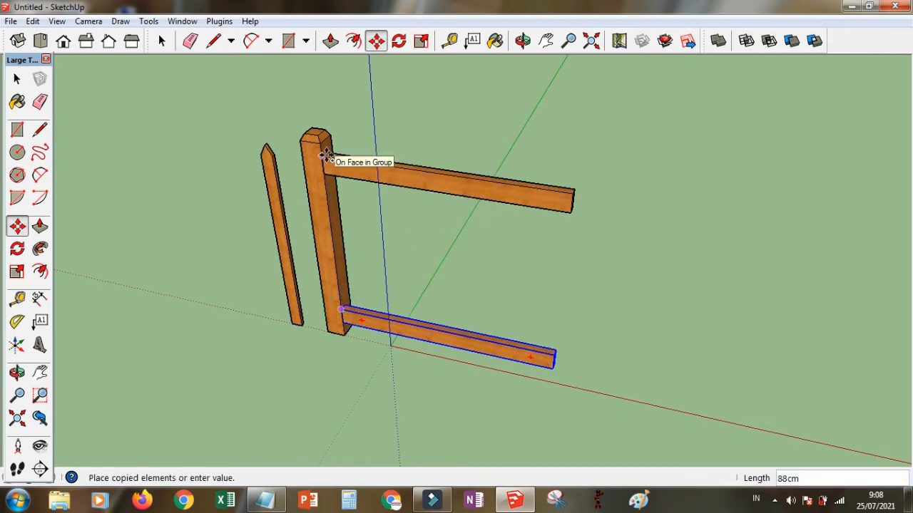
click(326, 157)
Step: Select both rails together and draw a guide line about 10 cm long across the post's inner face, just above the upper rail
click(17, 79)
double_click(352, 171)
click(374, 276)
double_click(393, 175)
click(435, 297)
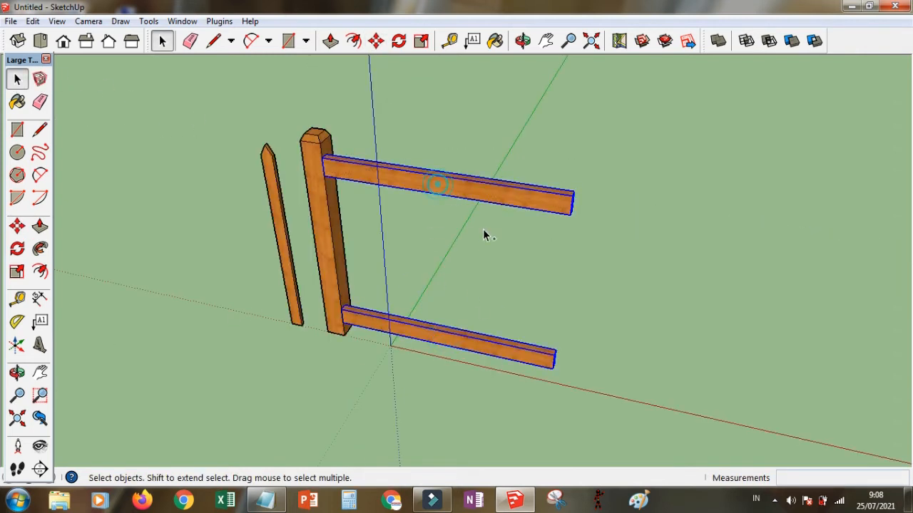
click(568, 41)
right_click(376, 126)
click(442, 234)
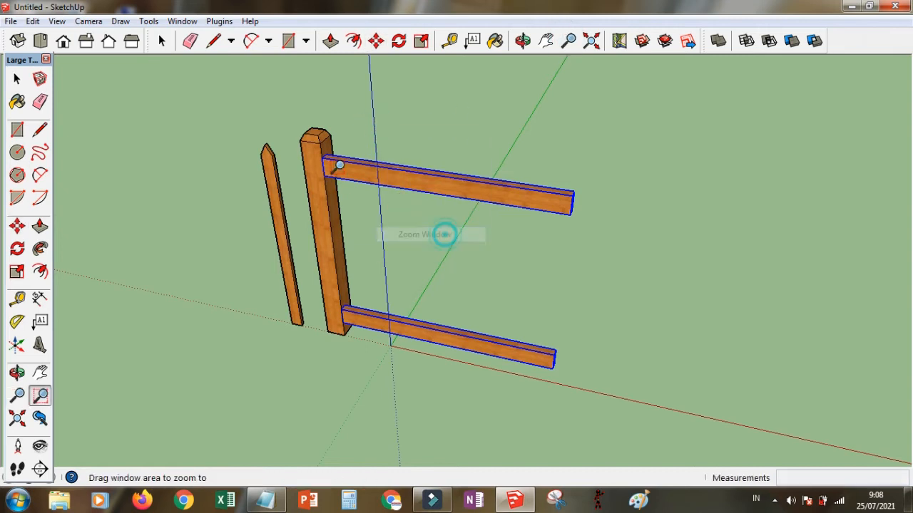
key(m)
click(325, 149)
click(590, 40)
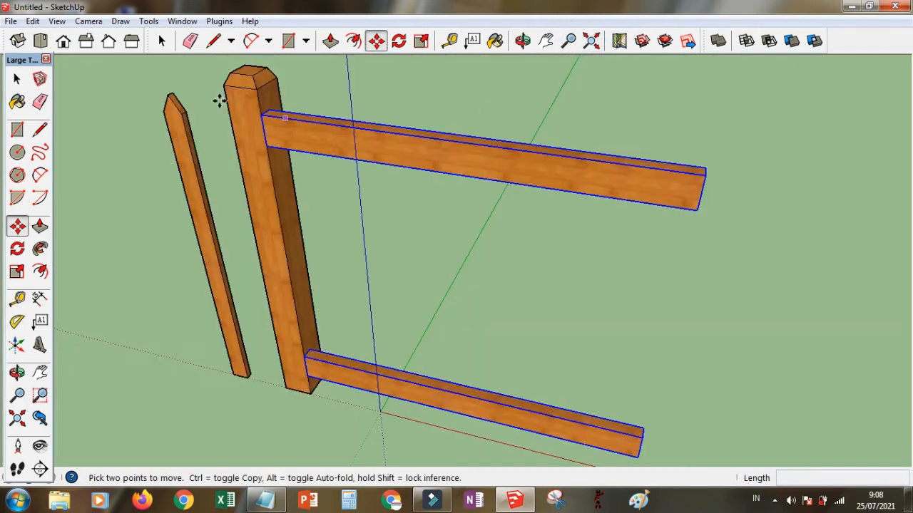
click(569, 41)
right_click(403, 123)
click(469, 236)
drag(257, 98, 293, 129)
key(m)
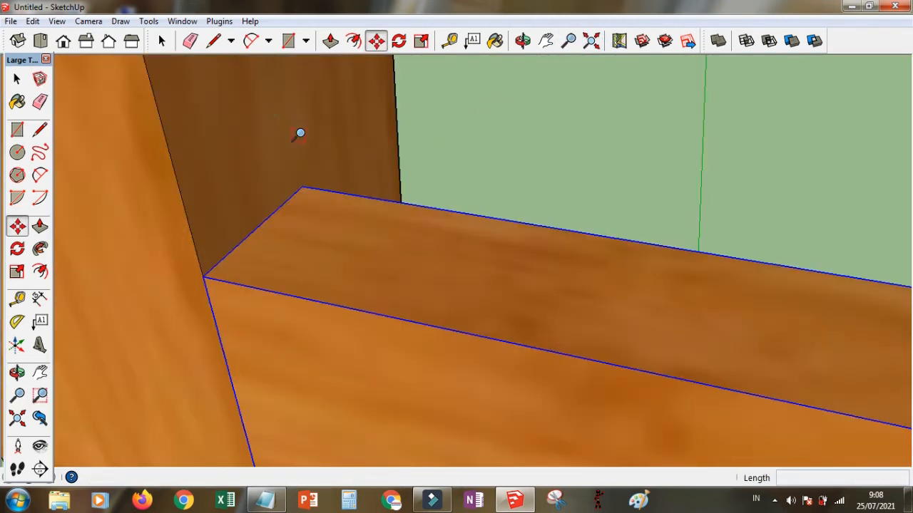
click(40, 130)
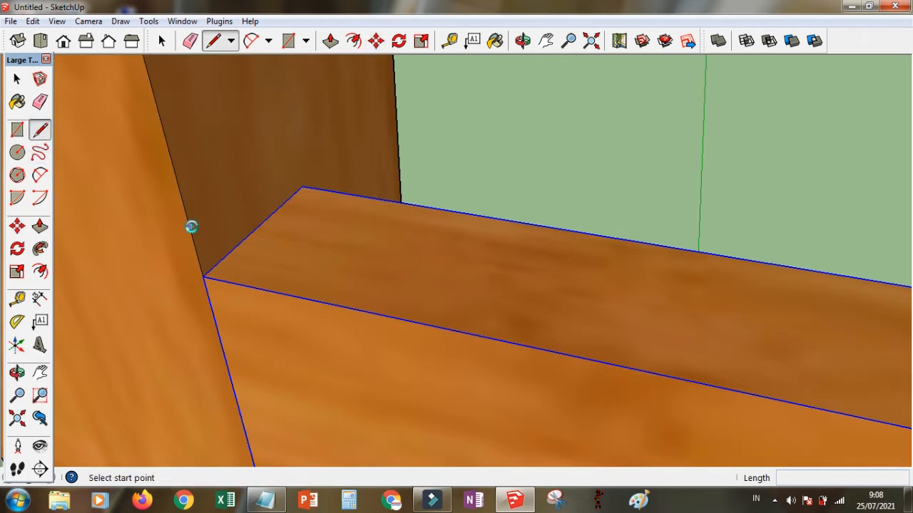
click(190, 227)
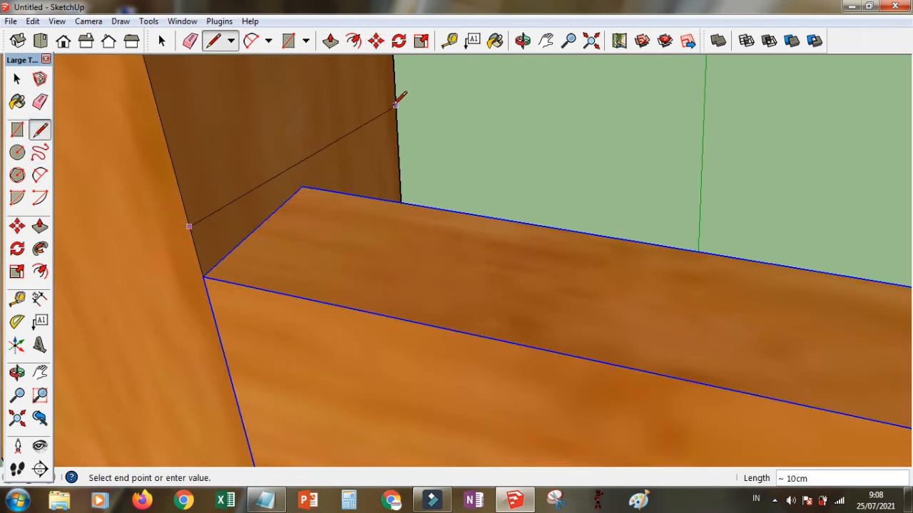
Step: Move both rails about 3 cm to the guide line's midpoint so they are centred on the post, and erase the guide line
click(17, 224)
click(262, 227)
click(309, 131)
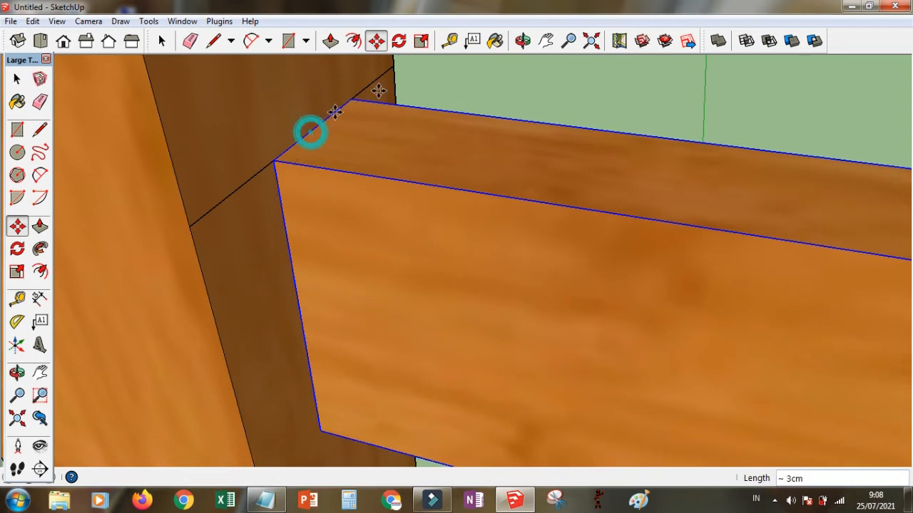
click(568, 41)
click(41, 102)
click(371, 85)
Step: Move the pointed picket about 38 cm past the post onto the front of the rails, and raise it about 4 cm
click(569, 40)
drag(524, 79, 536, 435)
click(545, 41)
drag(548, 250, 493, 230)
click(569, 41)
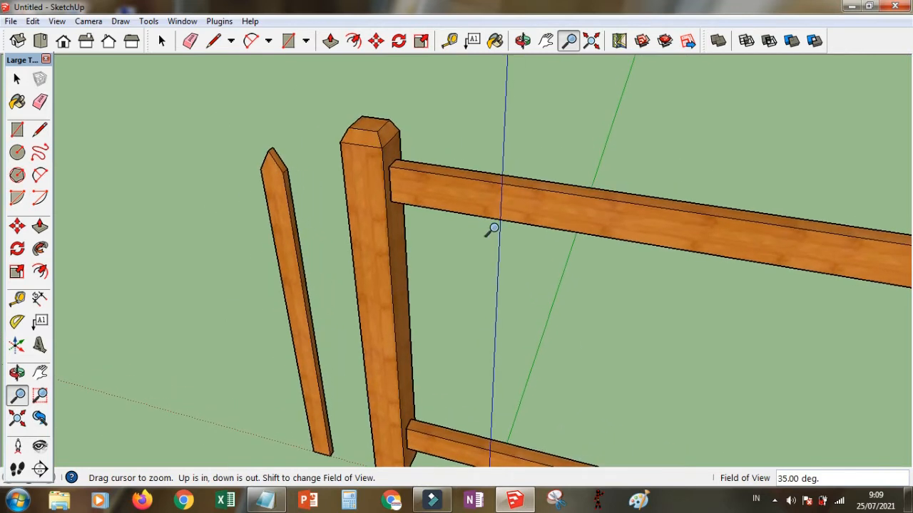
click(17, 79)
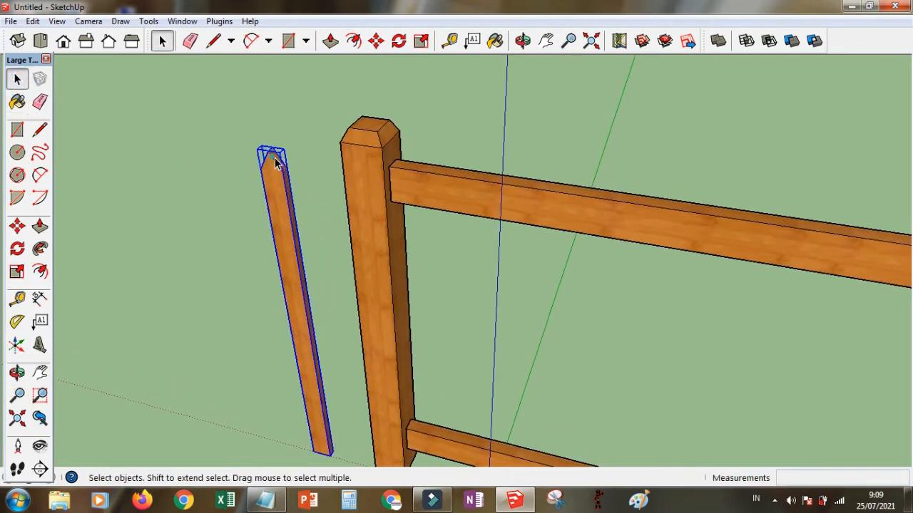
click(17, 226)
click(275, 148)
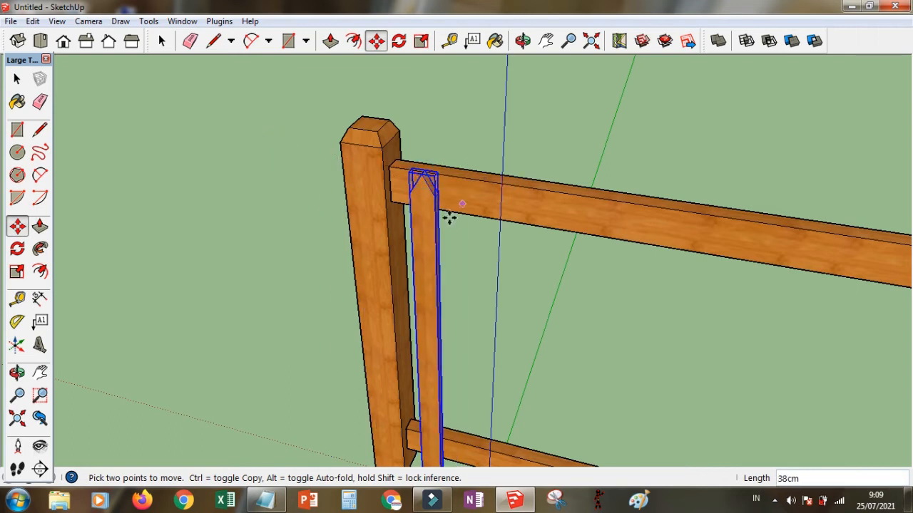
click(391, 201)
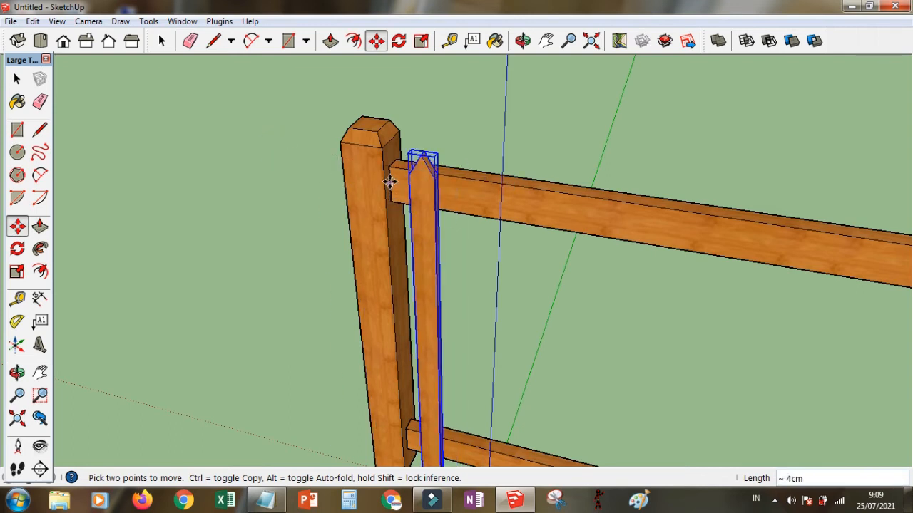
Step: Raise the picket another 2 cm in the front view, return to a perspective angle and deselect it
click(63, 40)
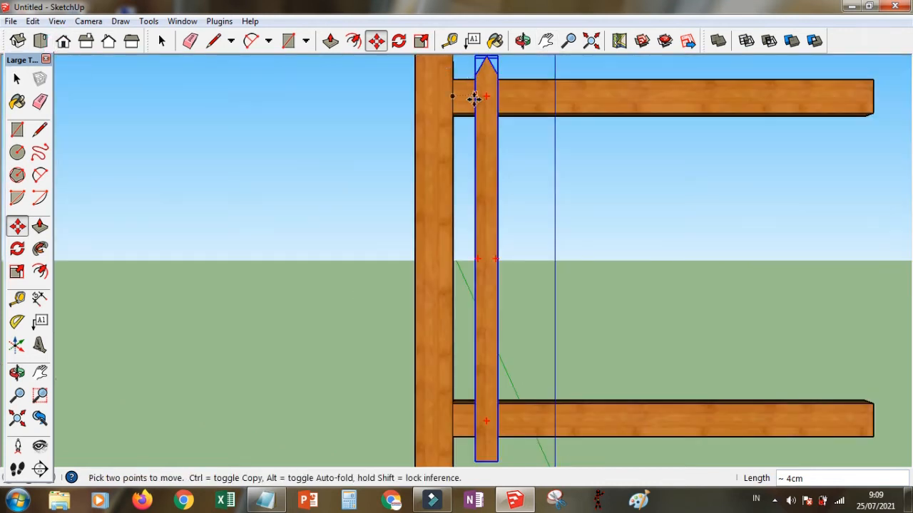
click(546, 40)
drag(474, 127, 374, 209)
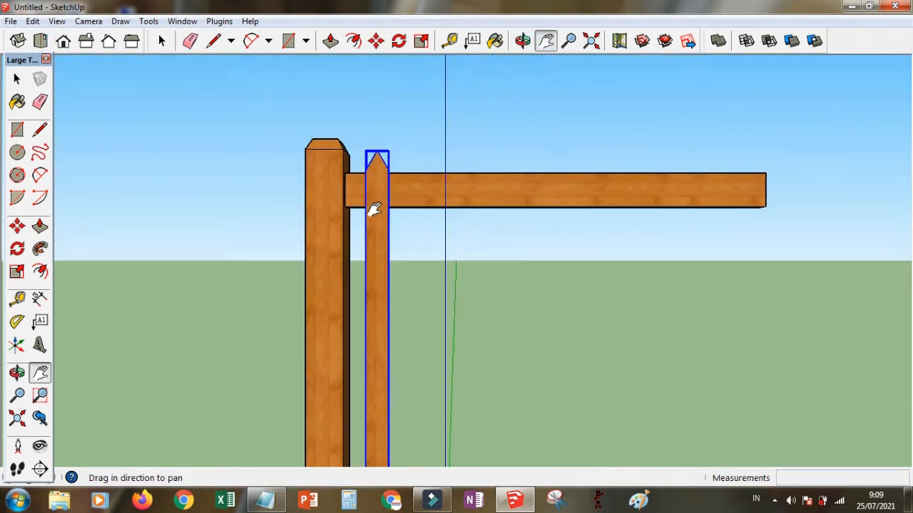
click(17, 225)
click(361, 198)
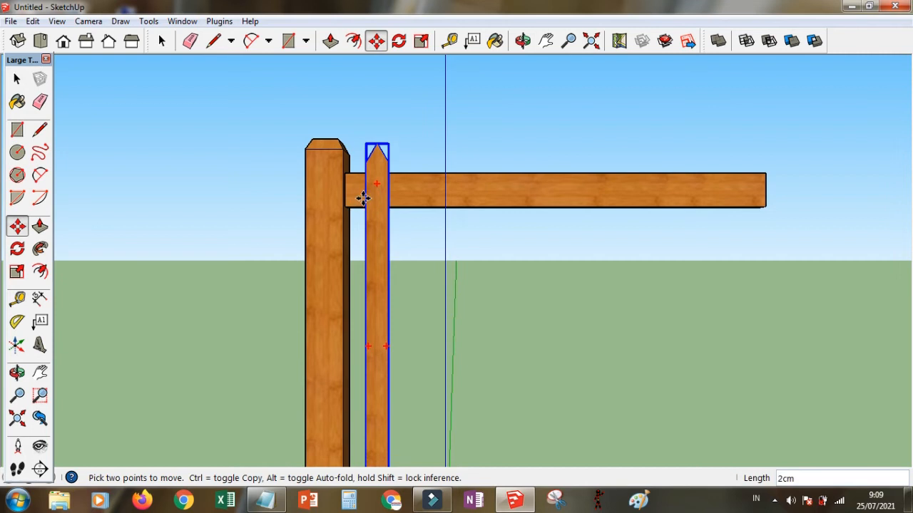
click(363, 199)
click(523, 41)
drag(435, 235, 443, 252)
click(17, 78)
click(132, 147)
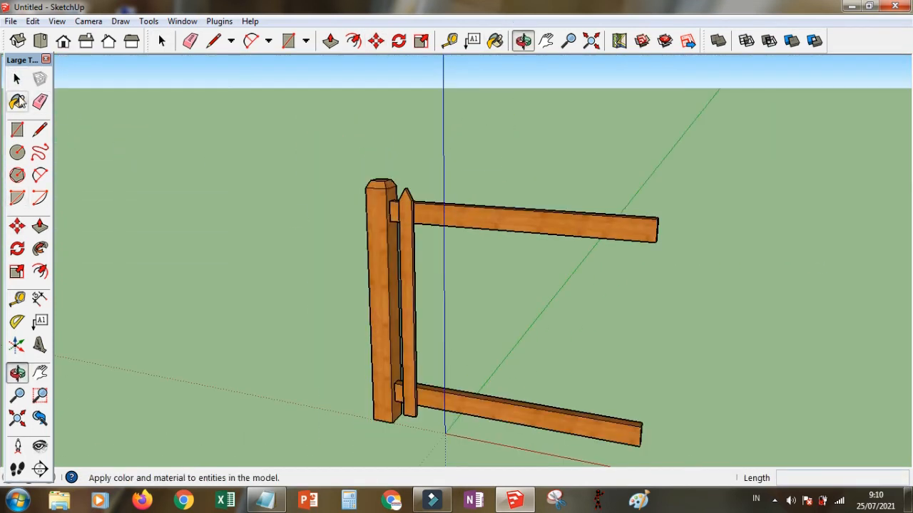
Step: Copy the picket about 12 cm along the rails and repeat the copy as a 15x array
click(17, 78)
click(405, 239)
click(17, 225)
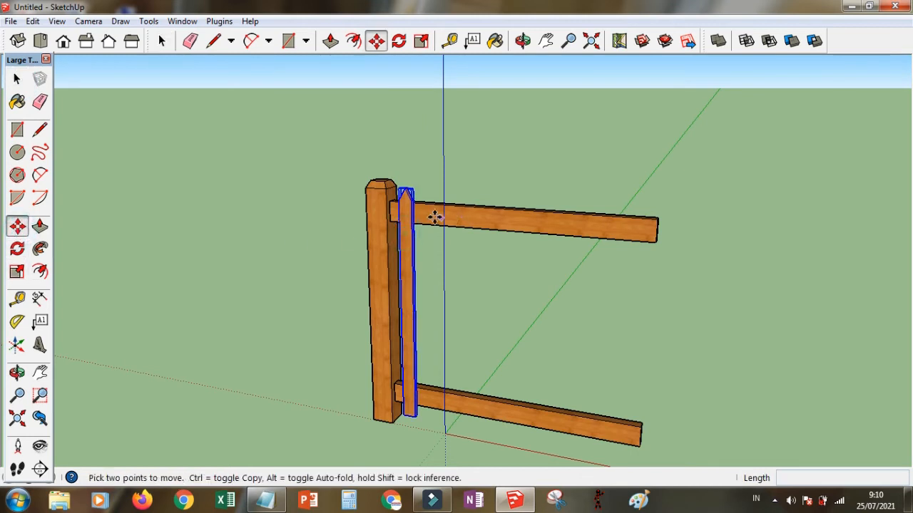
click(433, 215)
key(ctrl)
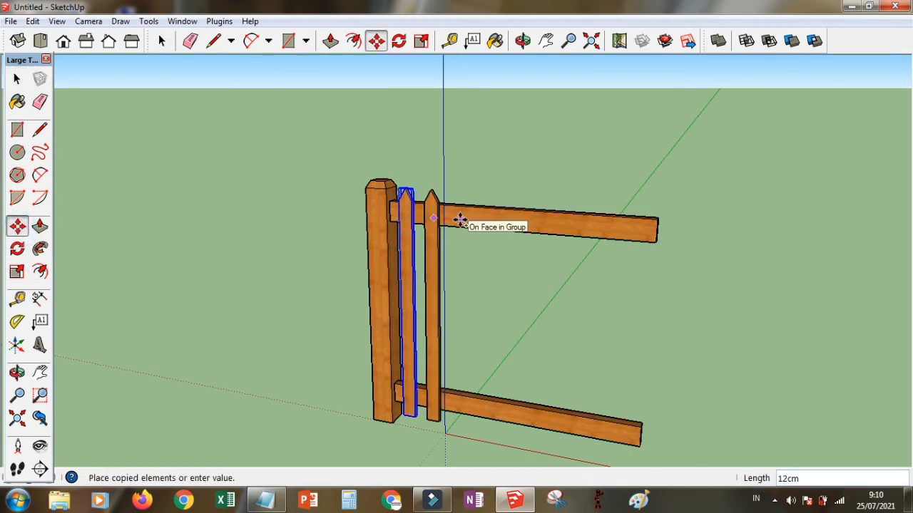
click(460, 221)
text(15)
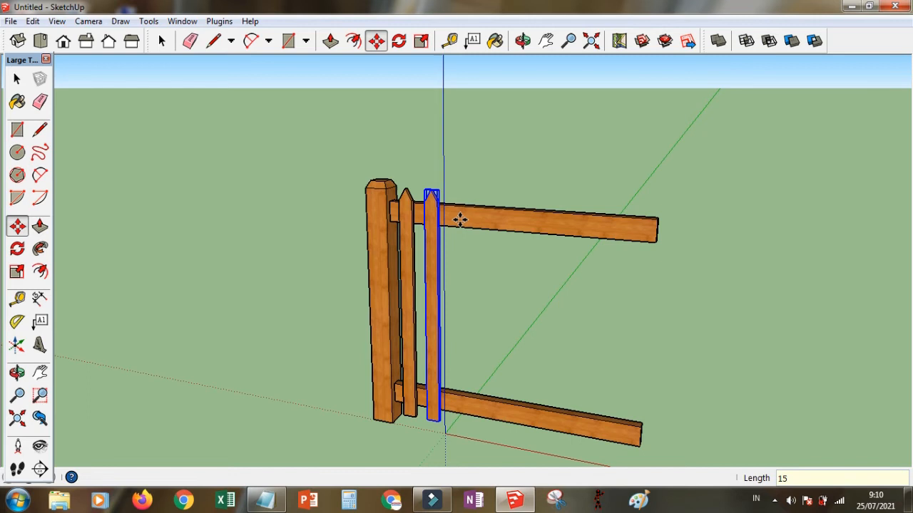
text(x)
key(Return)
Step: Scale both rails together along the red axis by about 1.73 so they reach the last picket
click(567, 42)
drag(523, 104, 536, 241)
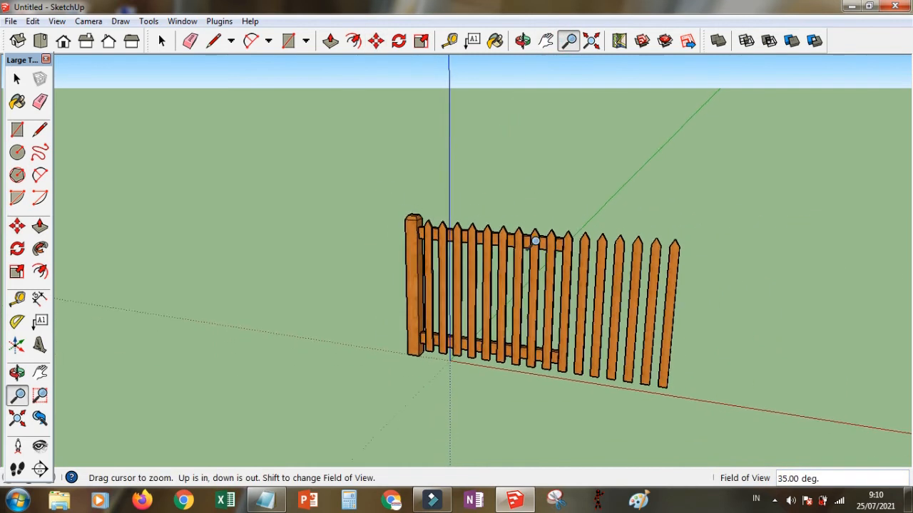
click(522, 41)
drag(499, 206, 77, 205)
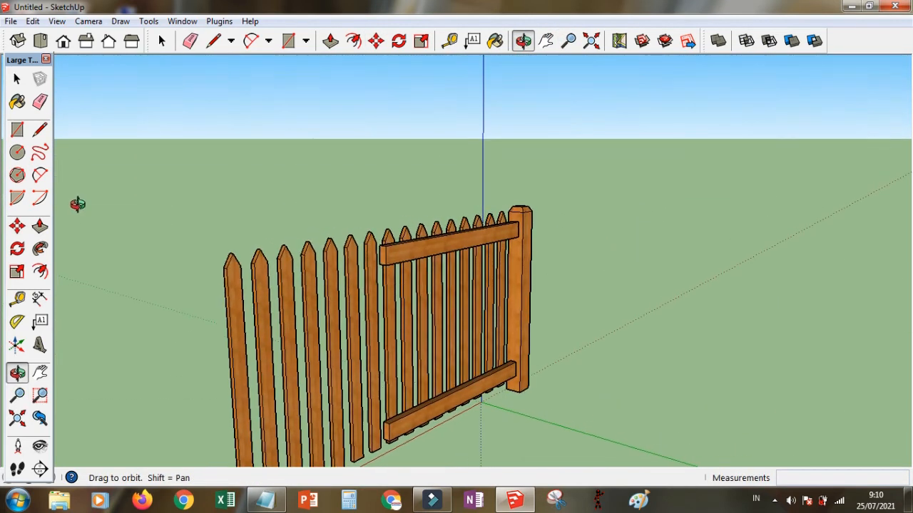
click(18, 79)
double_click(395, 257)
click(267, 151)
click(393, 257)
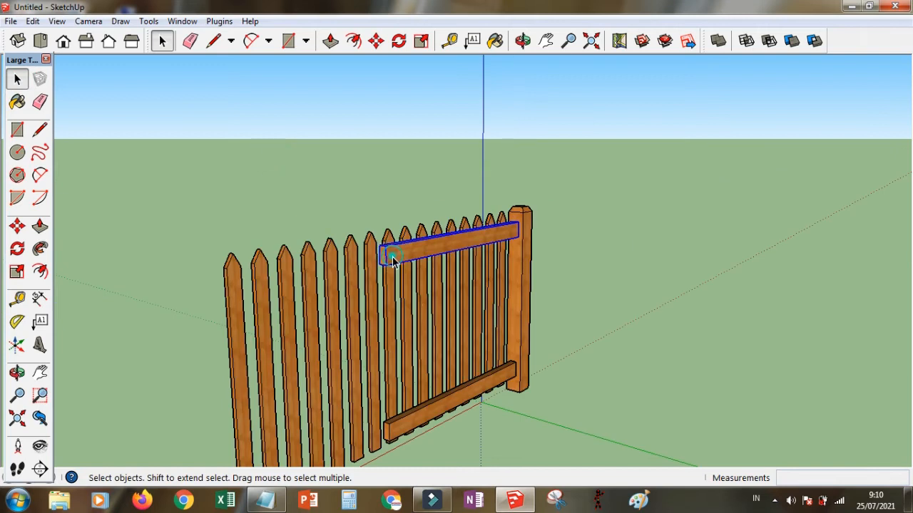
shift+click(436, 414)
click(422, 40)
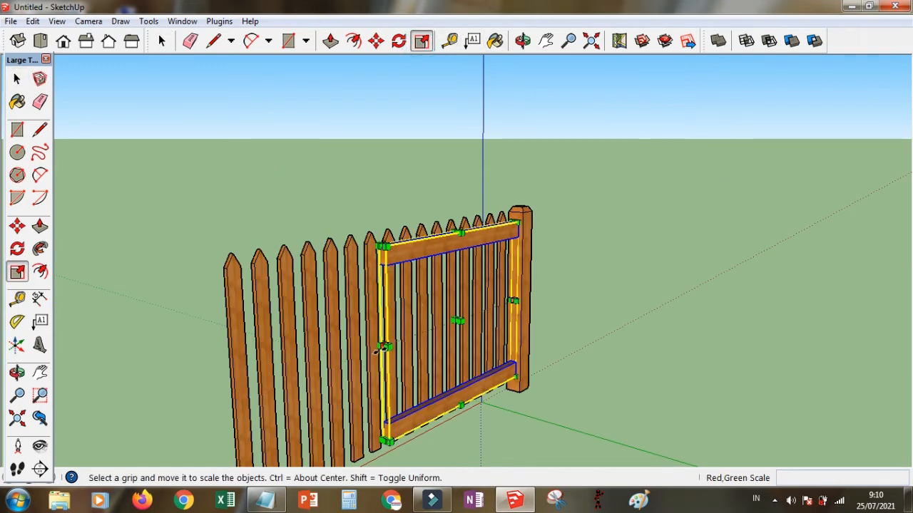
drag(383, 347, 204, 279)
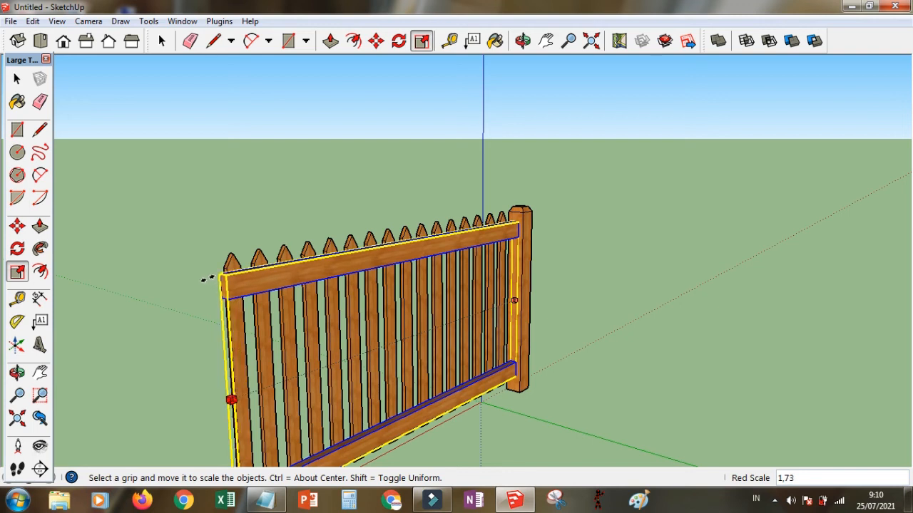
Step: Copy the bevelled post about 206 cm along the red axis to the far end of the fence
click(523, 41)
drag(387, 135, 109, 102)
drag(178, 206, 457, 304)
key(space)
click(166, 216)
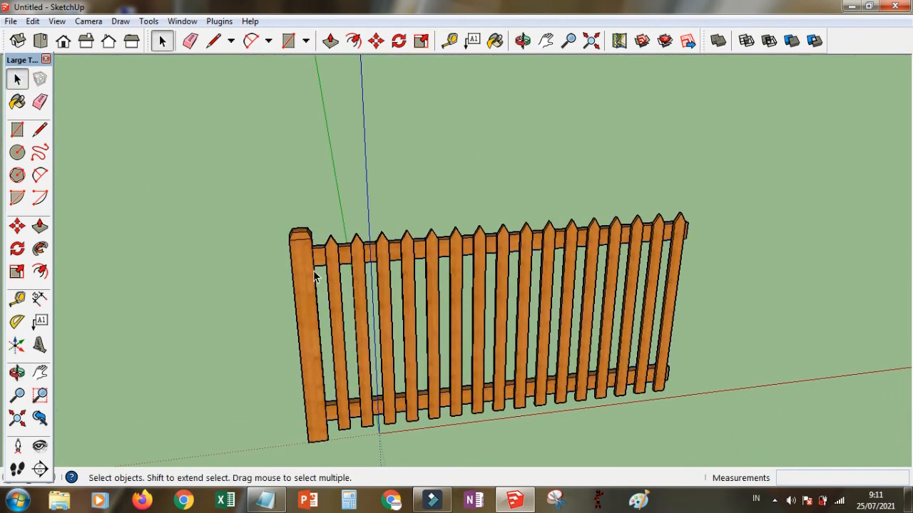
click(18, 226)
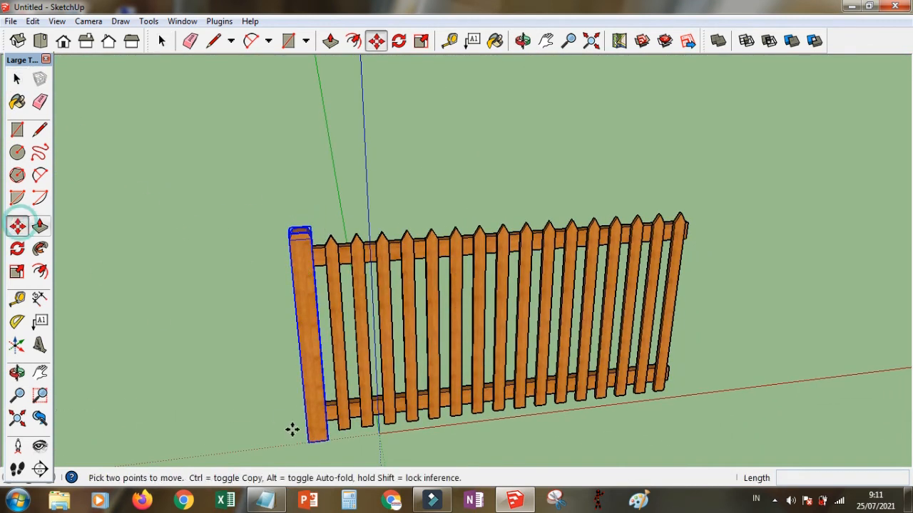
key(ctrl)
click(309, 445)
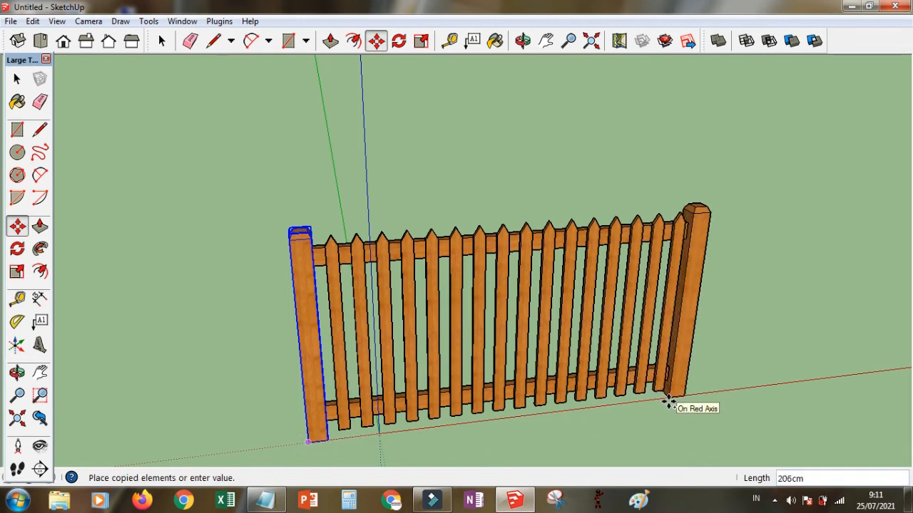
click(674, 400)
Step: Open the upper rail's group and Push/Pull its end face about 8 cm until it meets the second post
click(572, 50)
right_click(589, 119)
click(679, 222)
click(573, 50)
right_click(615, 141)
click(672, 209)
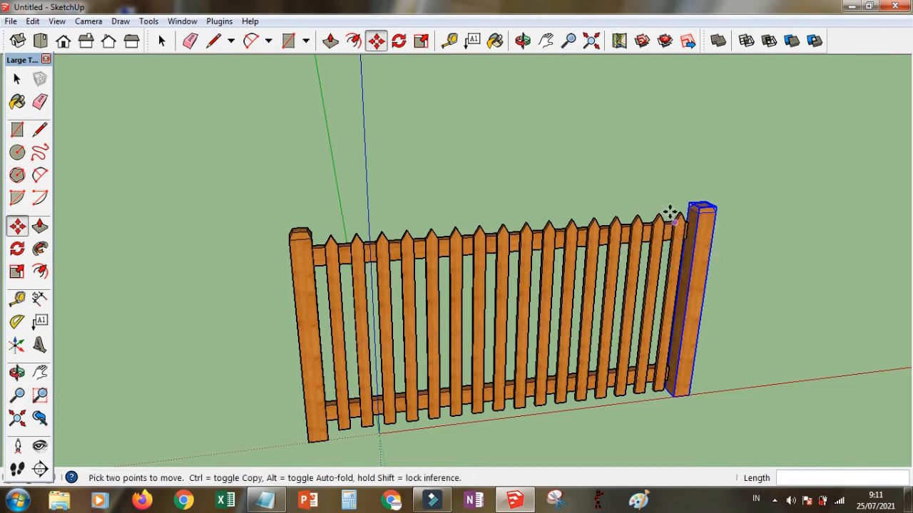
click(571, 51)
right_click(615, 152)
click(663, 261)
drag(592, 193, 759, 278)
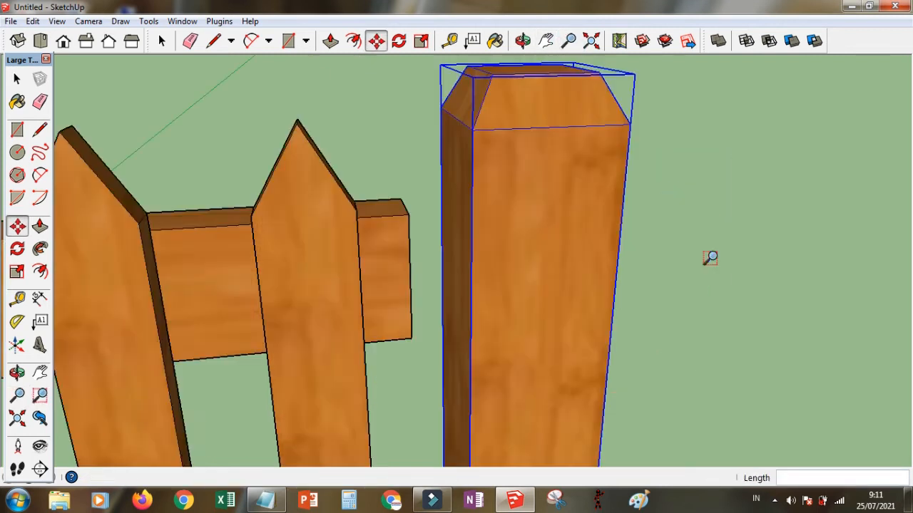
click(523, 41)
mouse_move(414, 236)
mouse_down()
mouse_move(433, 230)
mouse_move(464, 275)
mouse_move(357, 286)
mouse_up()
key(space)
click(396, 236)
double_click(400, 244)
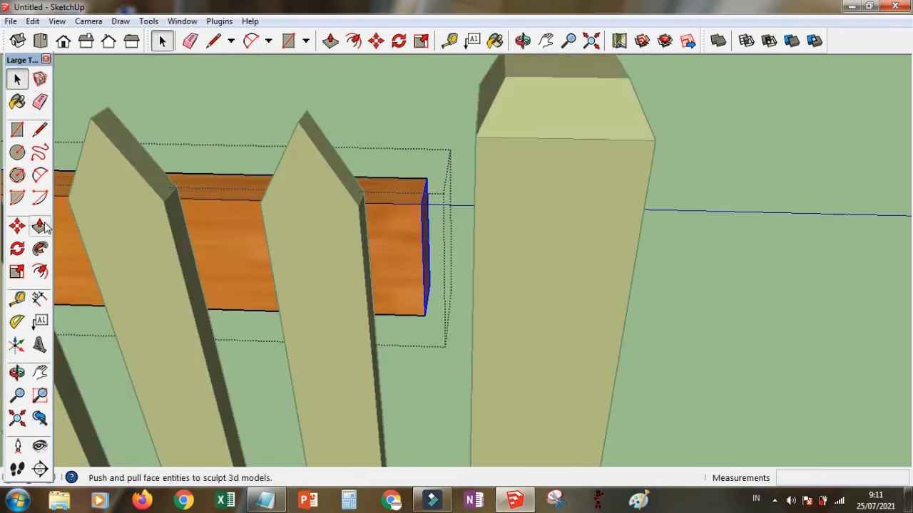
click(40, 226)
click(428, 246)
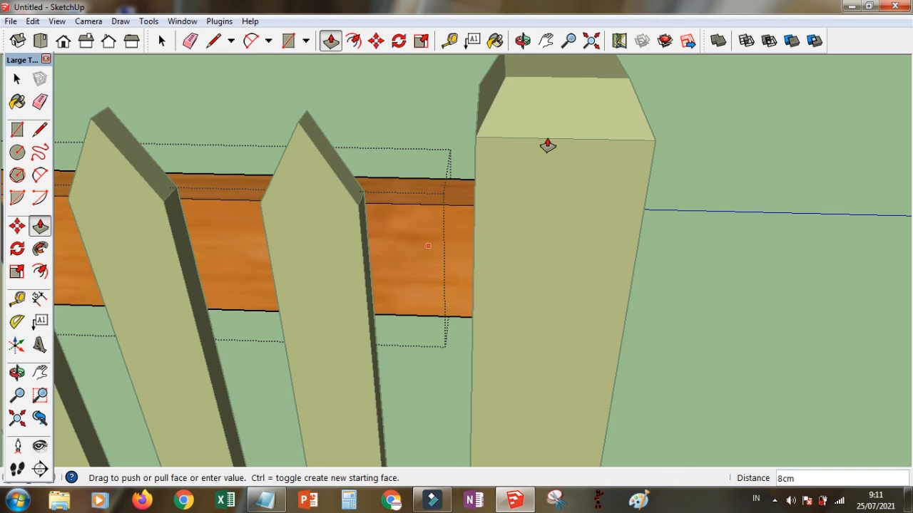
Step: Open the lower rail's group and extend its end face by the same 8 cm to meet the second post
click(547, 43)
drag(477, 285, 471, 44)
drag(473, 312, 447, 220)
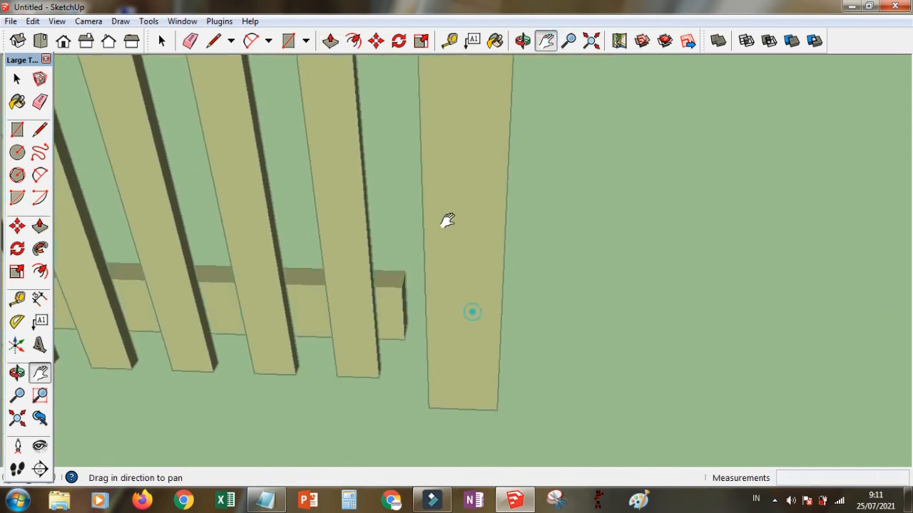
click(17, 79)
click(382, 306)
triple_click(383, 307)
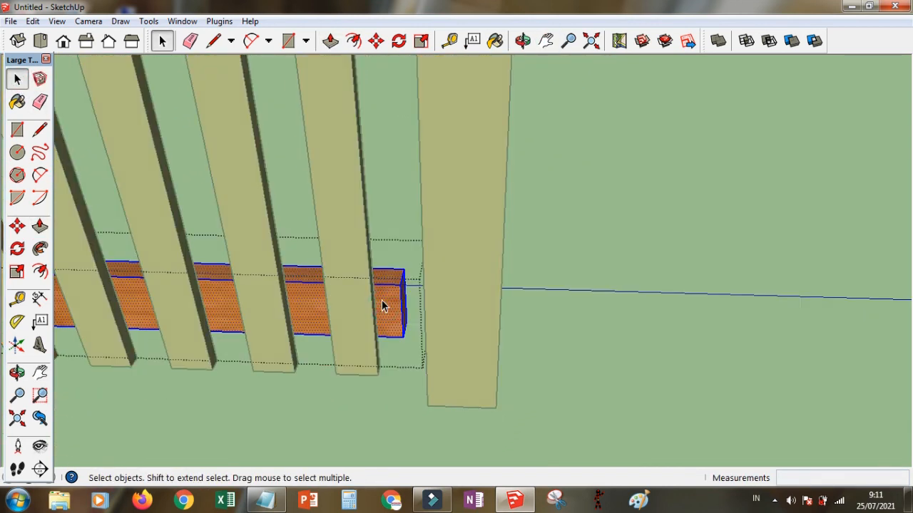
click(40, 226)
double_click(403, 303)
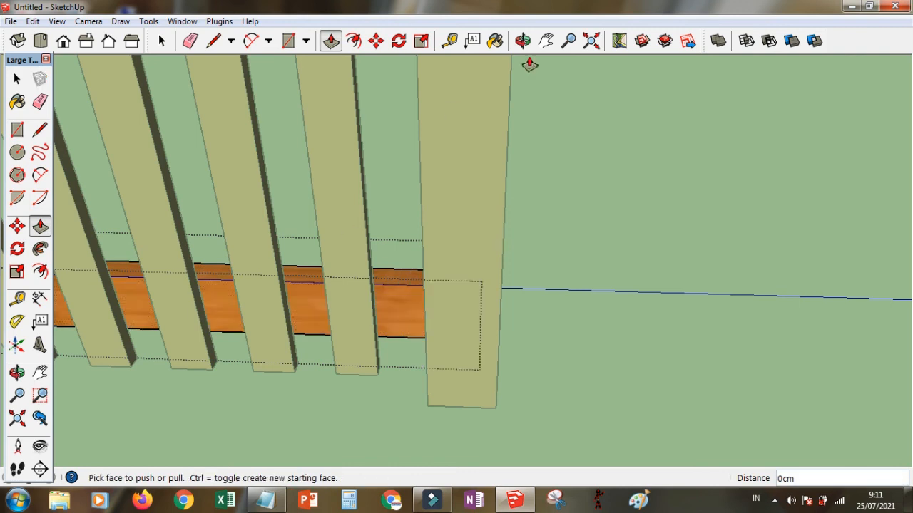
click(14, 80)
click(618, 138)
Step: Select both posts, the rails and all the pickets and combine them into one group
click(569, 41)
drag(570, 162, 583, 343)
drag(564, 226, 557, 314)
click(545, 40)
drag(528, 145, 642, 183)
click(18, 79)
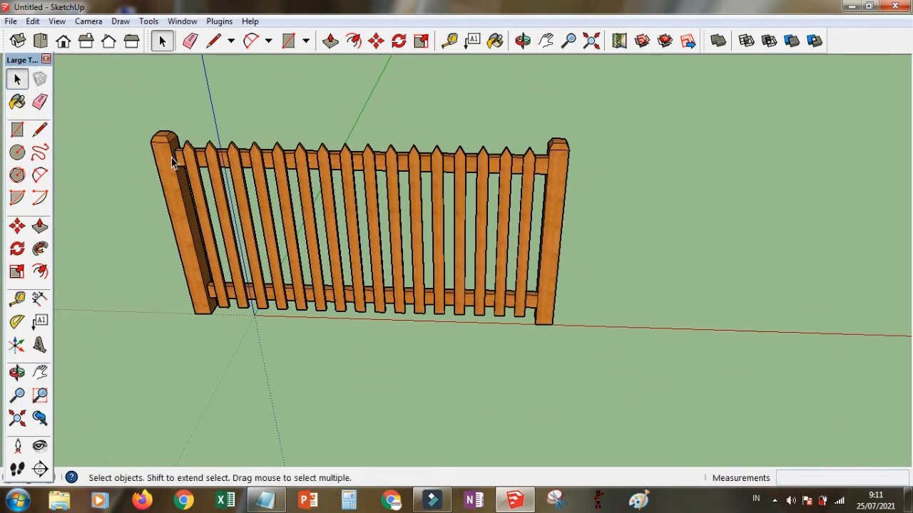
key(ctrl+a)
right_click(294, 163)
click(368, 299)
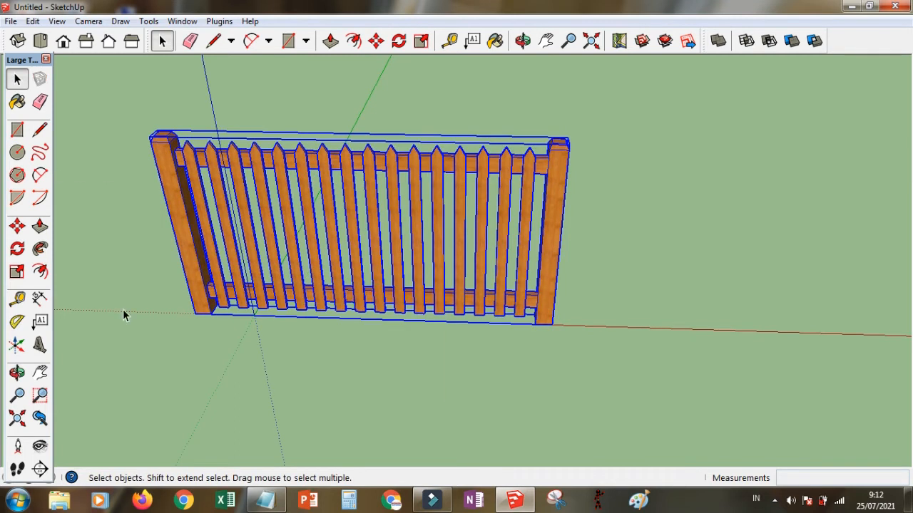
Step: Copy the fence panel about 209 cm along the red axis with the end posts overlapping, and repeat it as a 2x array
click(17, 226)
click(195, 312)
key(ctrl)
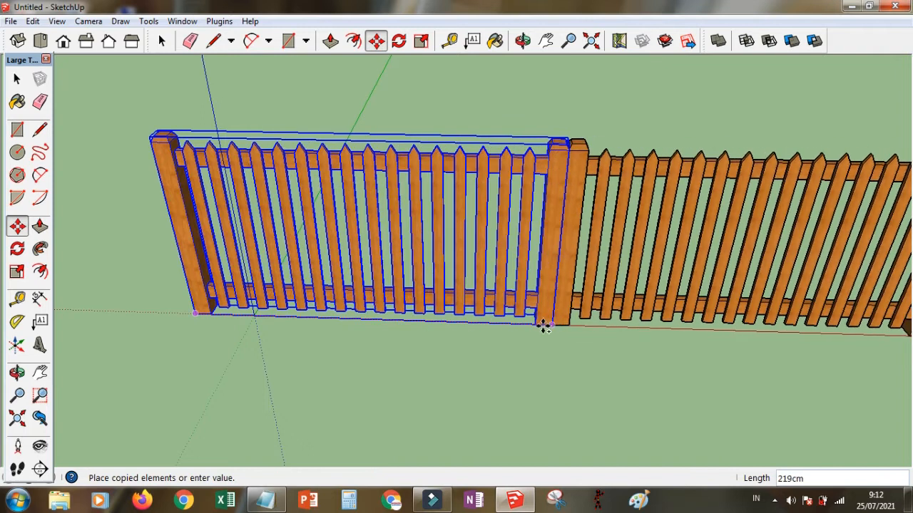
click(538, 326)
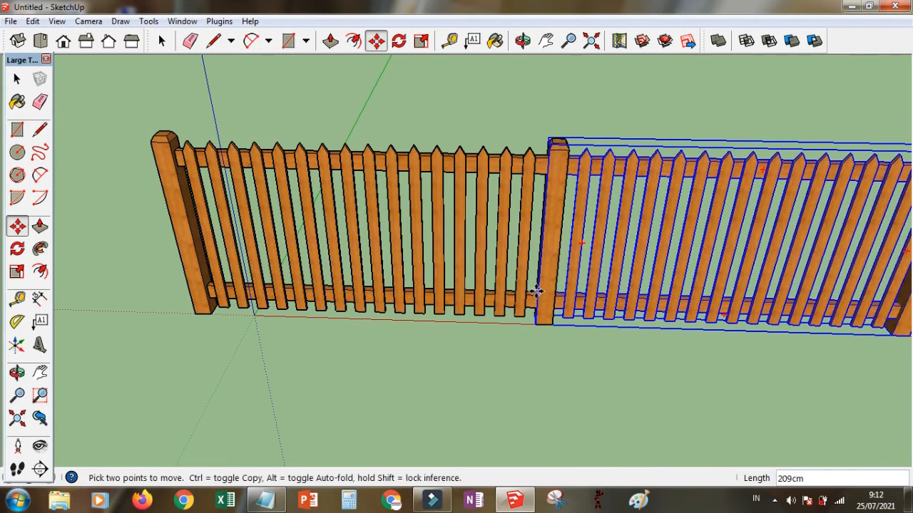
key(Return)
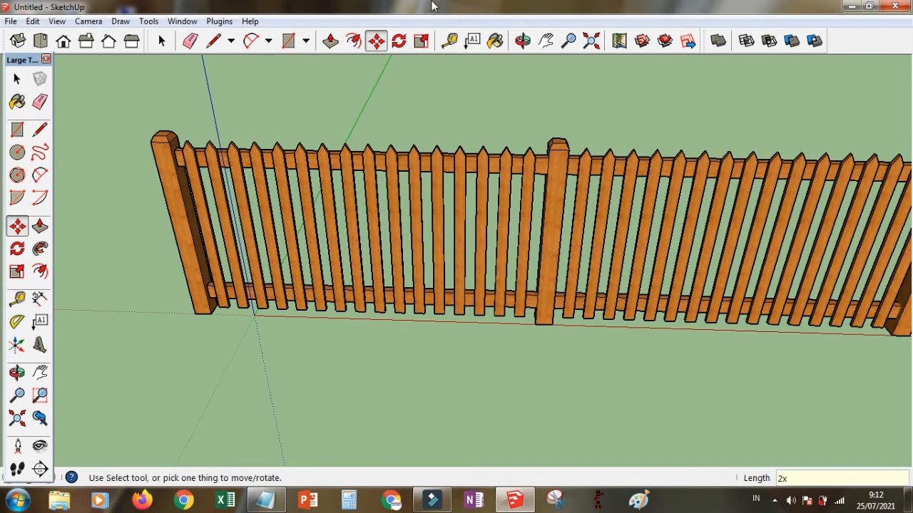
Step: Draw a ground rectangle under the full three-panel fence at post width and Push/Pull it down about 16 cm
click(523, 41)
drag(490, 124, 225, 351)
key(r)
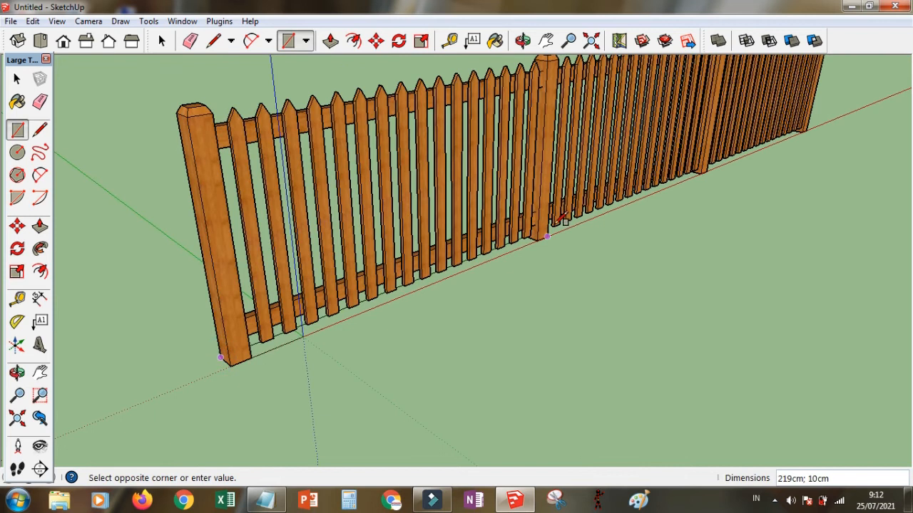
click(806, 128)
click(39, 226)
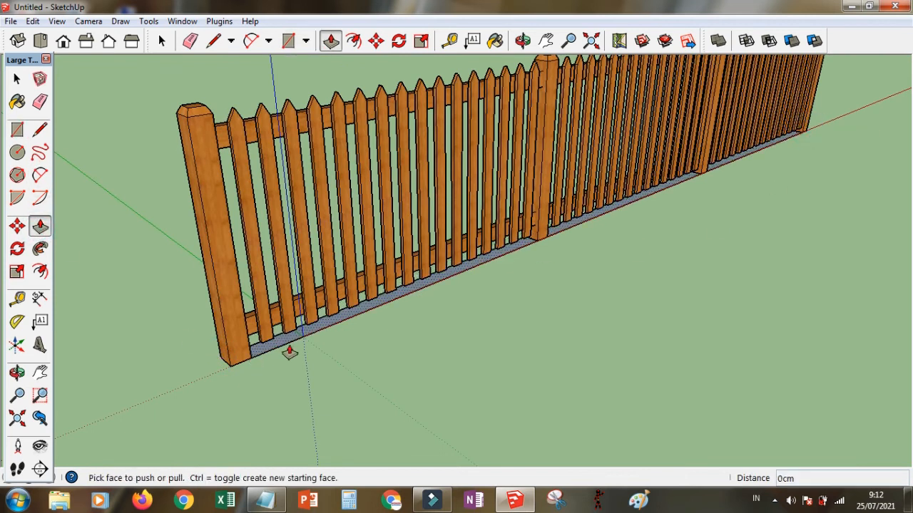
drag(279, 351, 278, 380)
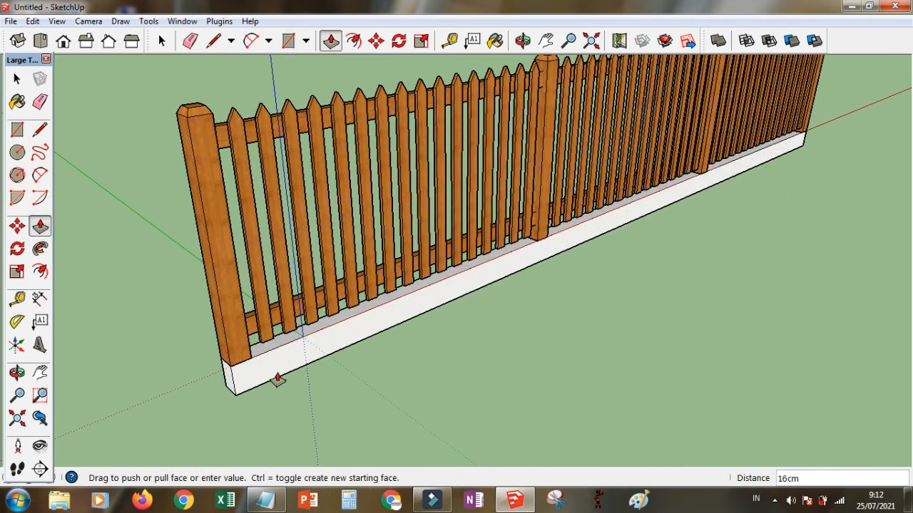
click(278, 380)
Step: Push/Pull the base's end face beside the first post outward about 9 cm, and pull its front face slightly outward
click(229, 374)
click(214, 378)
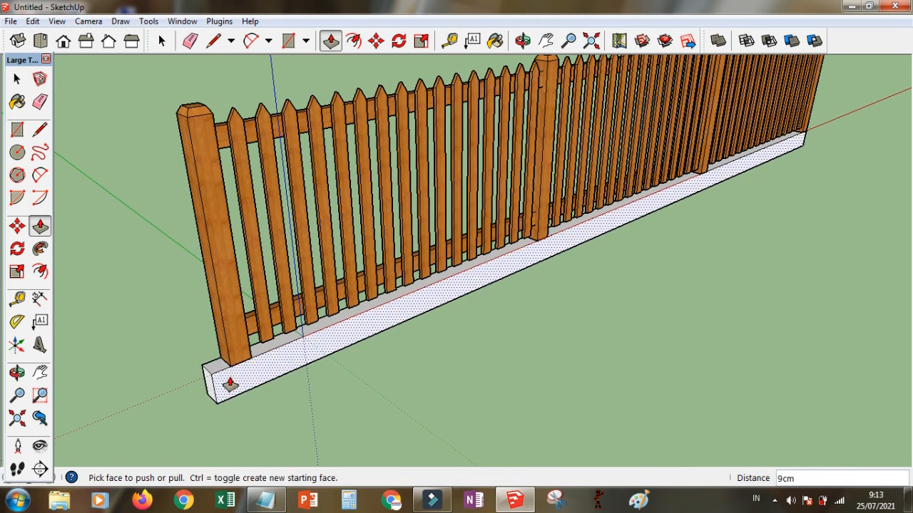
click(230, 384)
click(236, 393)
Step: Push/Pull the base's long face on the rail side outward about 8 cm
click(523, 41)
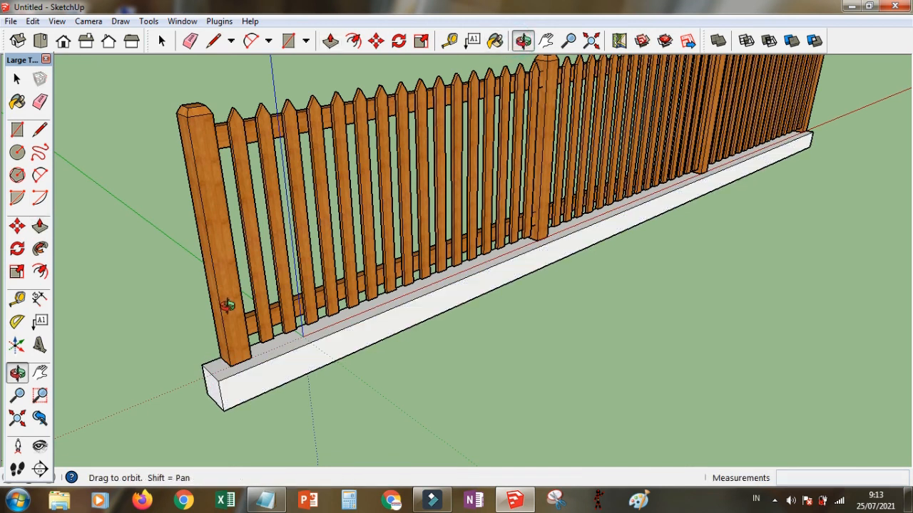
drag(227, 305, 609, 283)
click(41, 227)
click(405, 335)
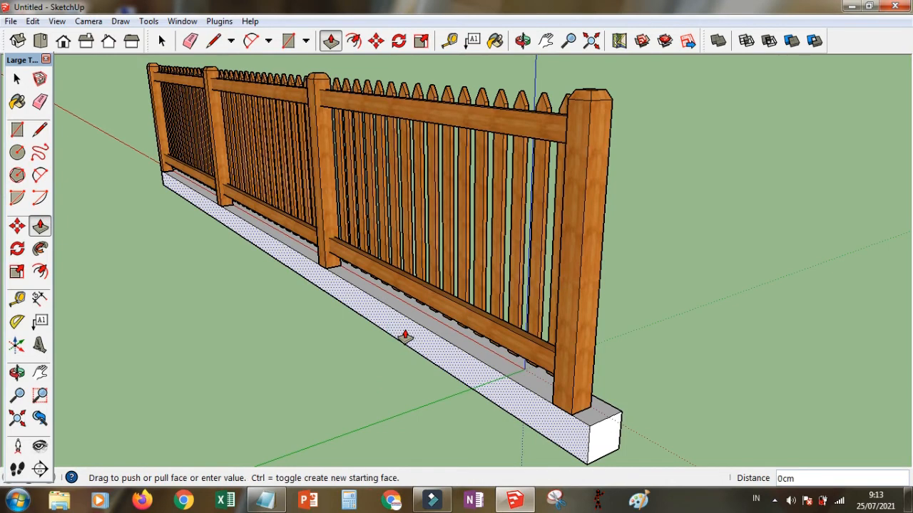
click(390, 331)
Step: Push/Pull the underside of the base further down to make the foundation deeper
click(523, 41)
drag(470, 260, 218, 219)
click(41, 227)
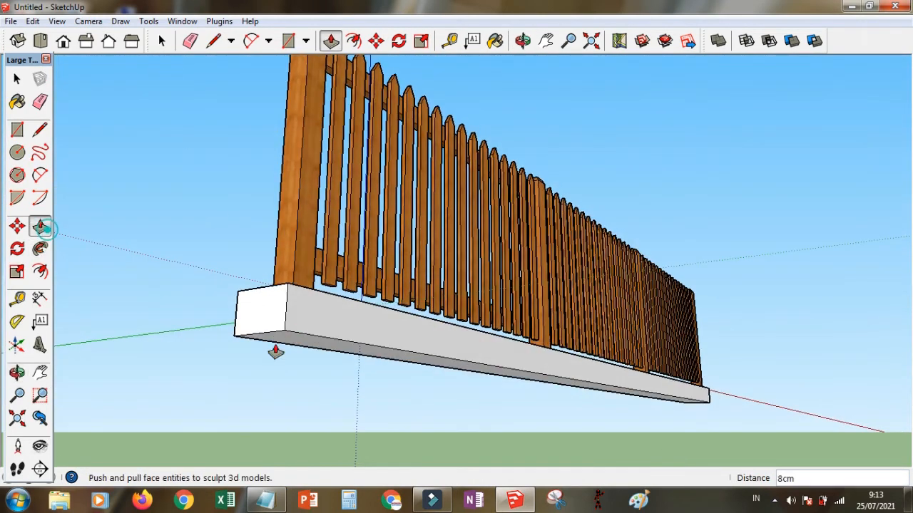
click(280, 338)
click(279, 400)
Step: Start the Paint Bucket and choose the Asphalt and Concrete material collection for the base
click(522, 40)
drag(457, 192, 329, 313)
click(546, 41)
mouse_move(613, 253)
mouse_down()
mouse_move(567, 181)
mouse_move(621, 265)
mouse_up()
click(17, 80)
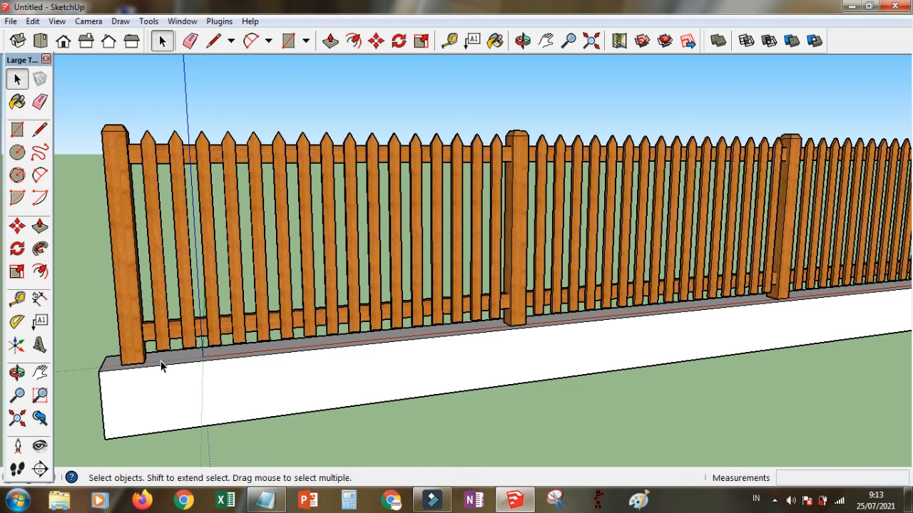
click(522, 41)
drag(442, 199, 305, 126)
click(17, 102)
click(724, 79)
click(884, 95)
drag(890, 195, 889, 134)
click(813, 112)
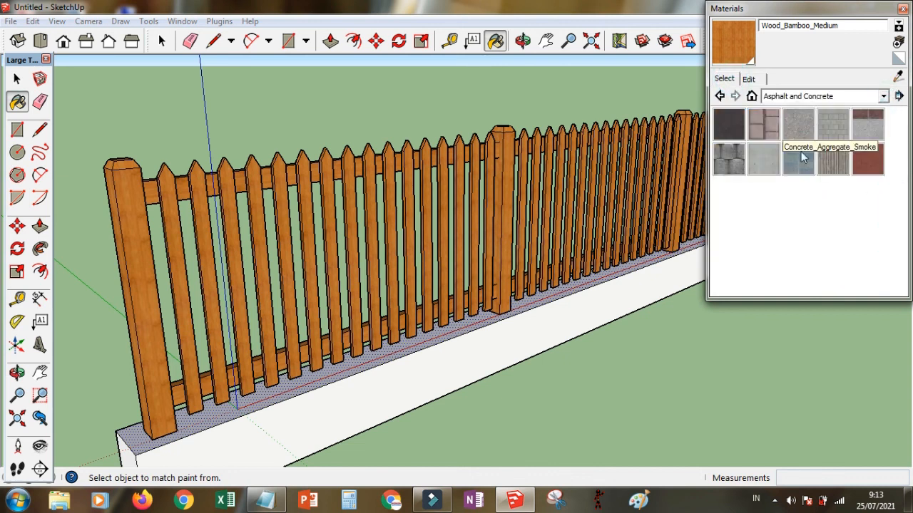